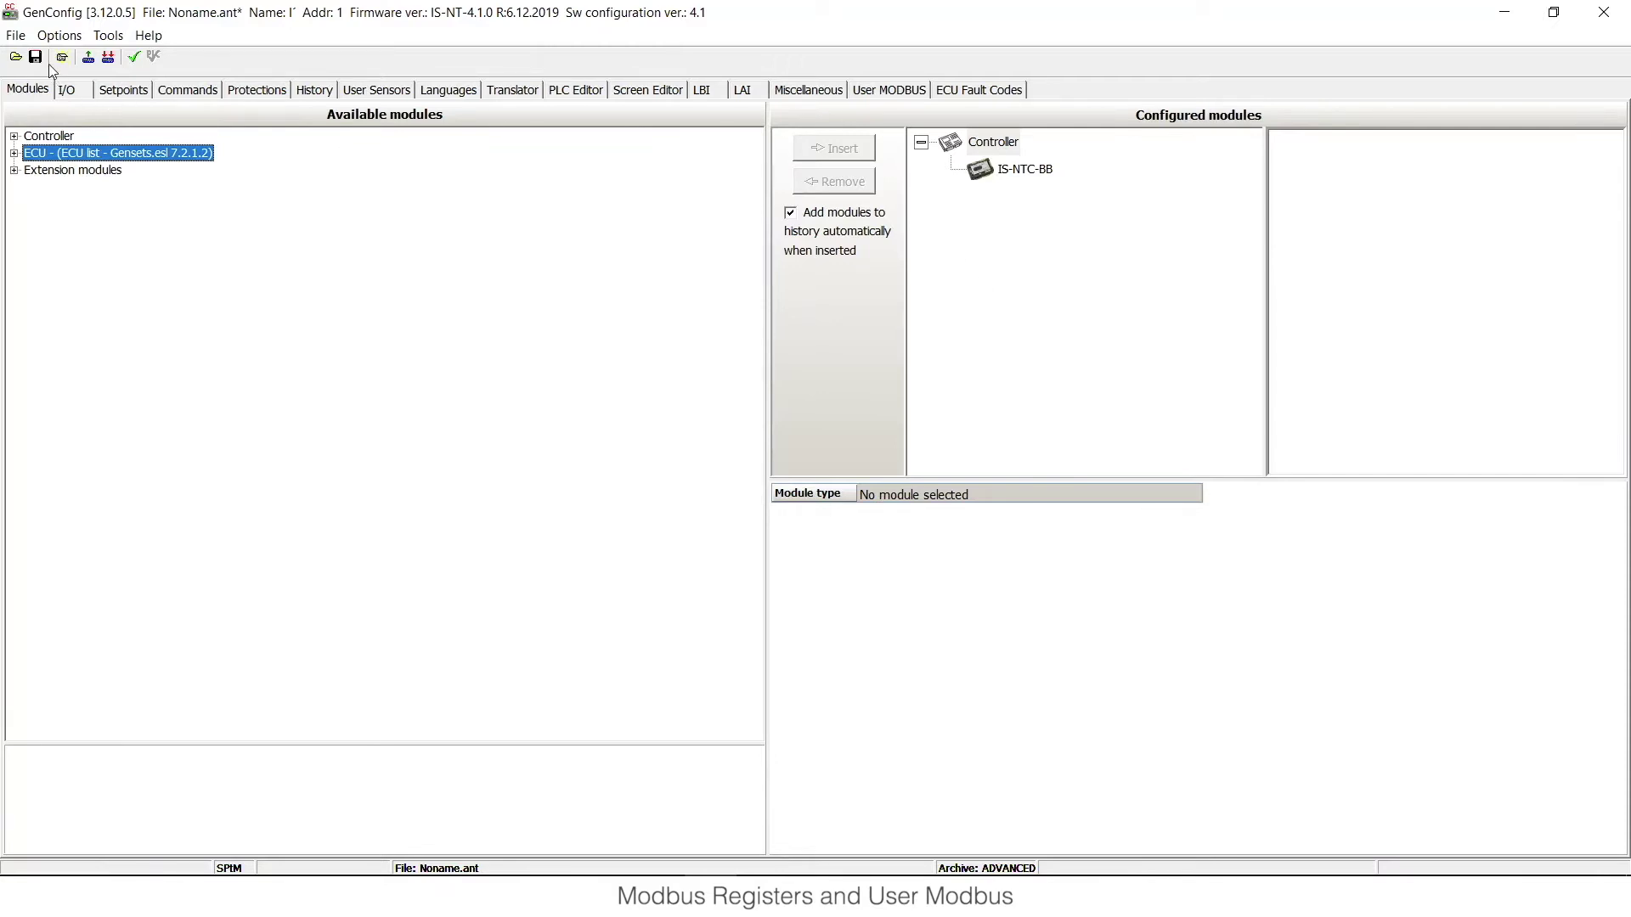
# Generate the Cfg Image of all Modbus registers and save it as 'modbus all'.
pyautogui.click(17, 38)
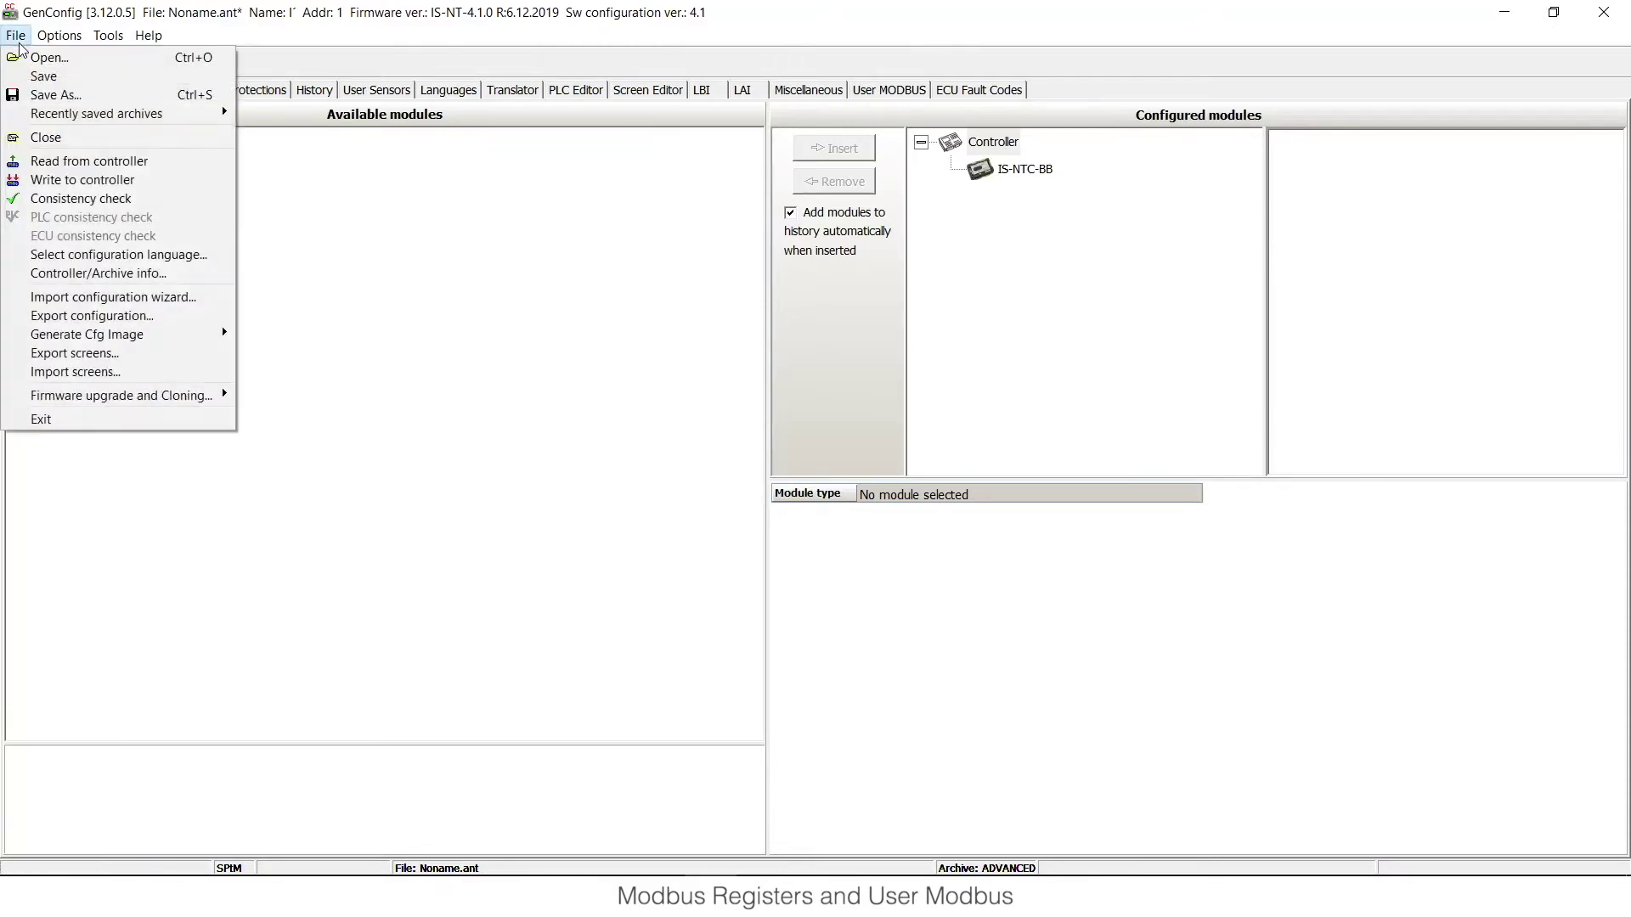
pyautogui.moveTo(76, 331)
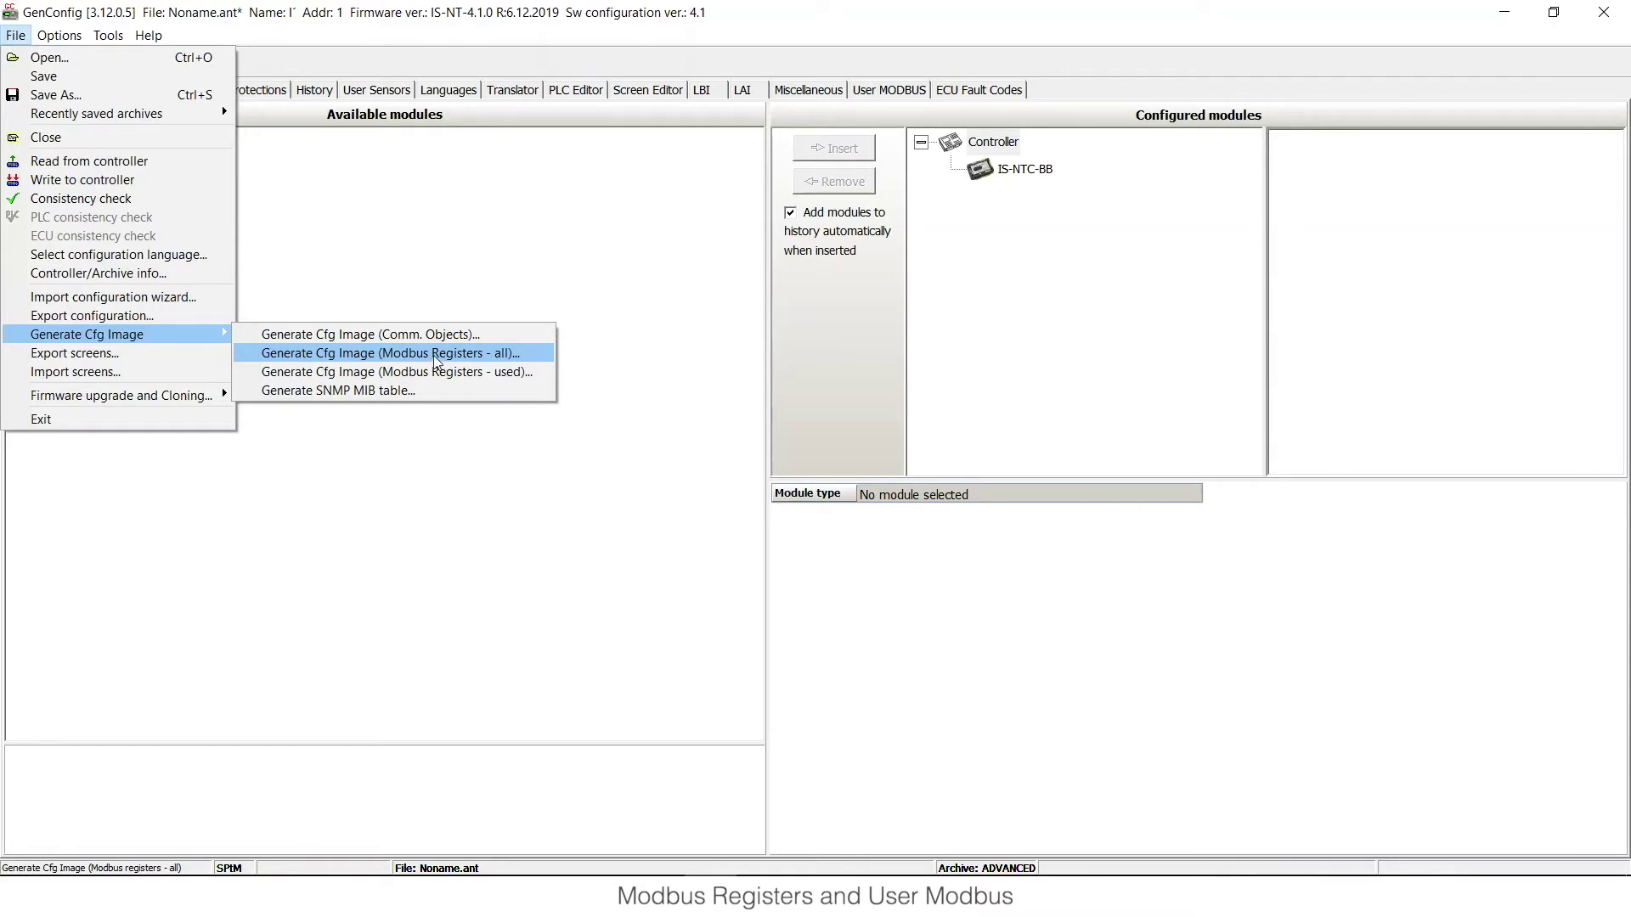
pyautogui.click(492, 355)
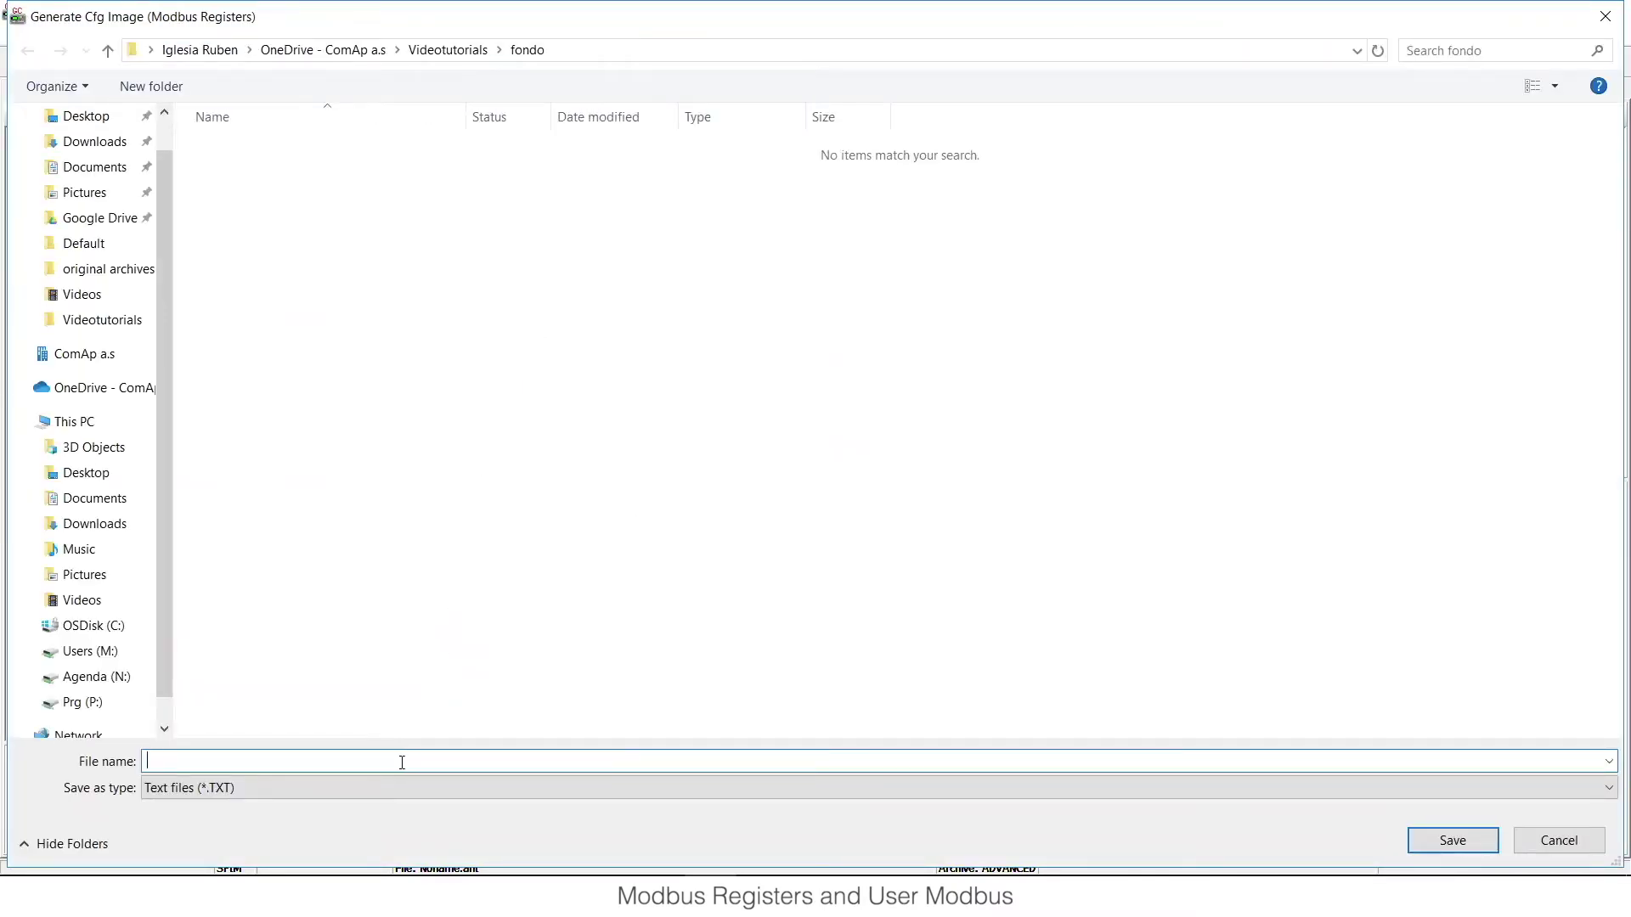
pyautogui.write('modbus all')
pyautogui.press('Return')
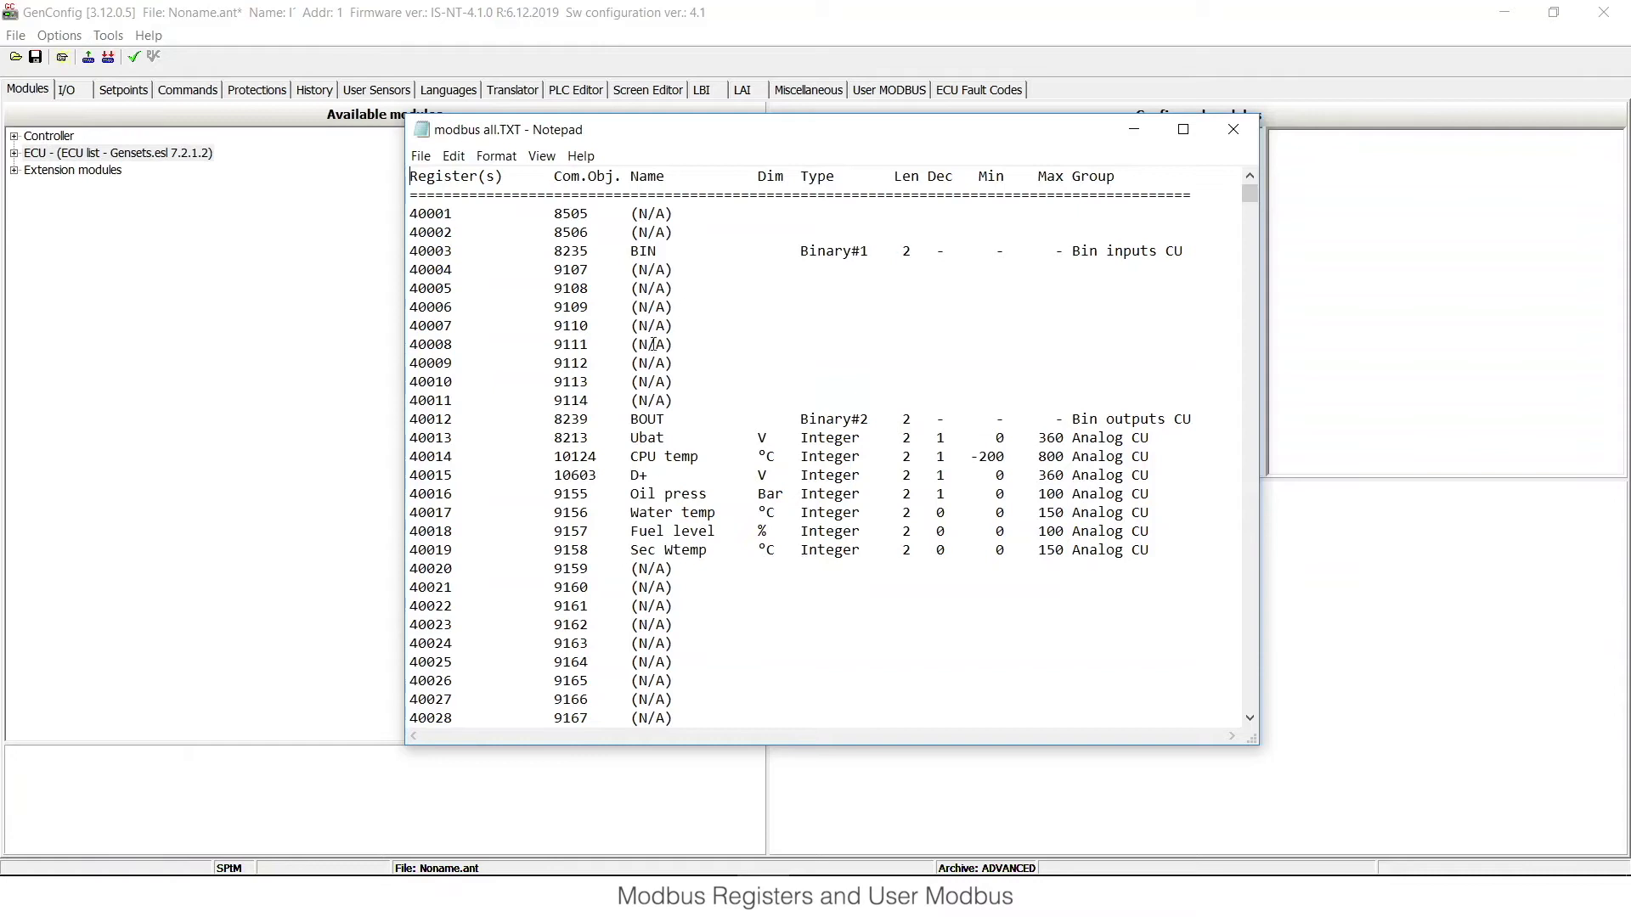
# Review modbus all.TXT, highlighting unused registers 40010 and 40011, then close Notepad.
pyautogui.moveTo(683, 399); pyautogui.dragTo(529, 382)
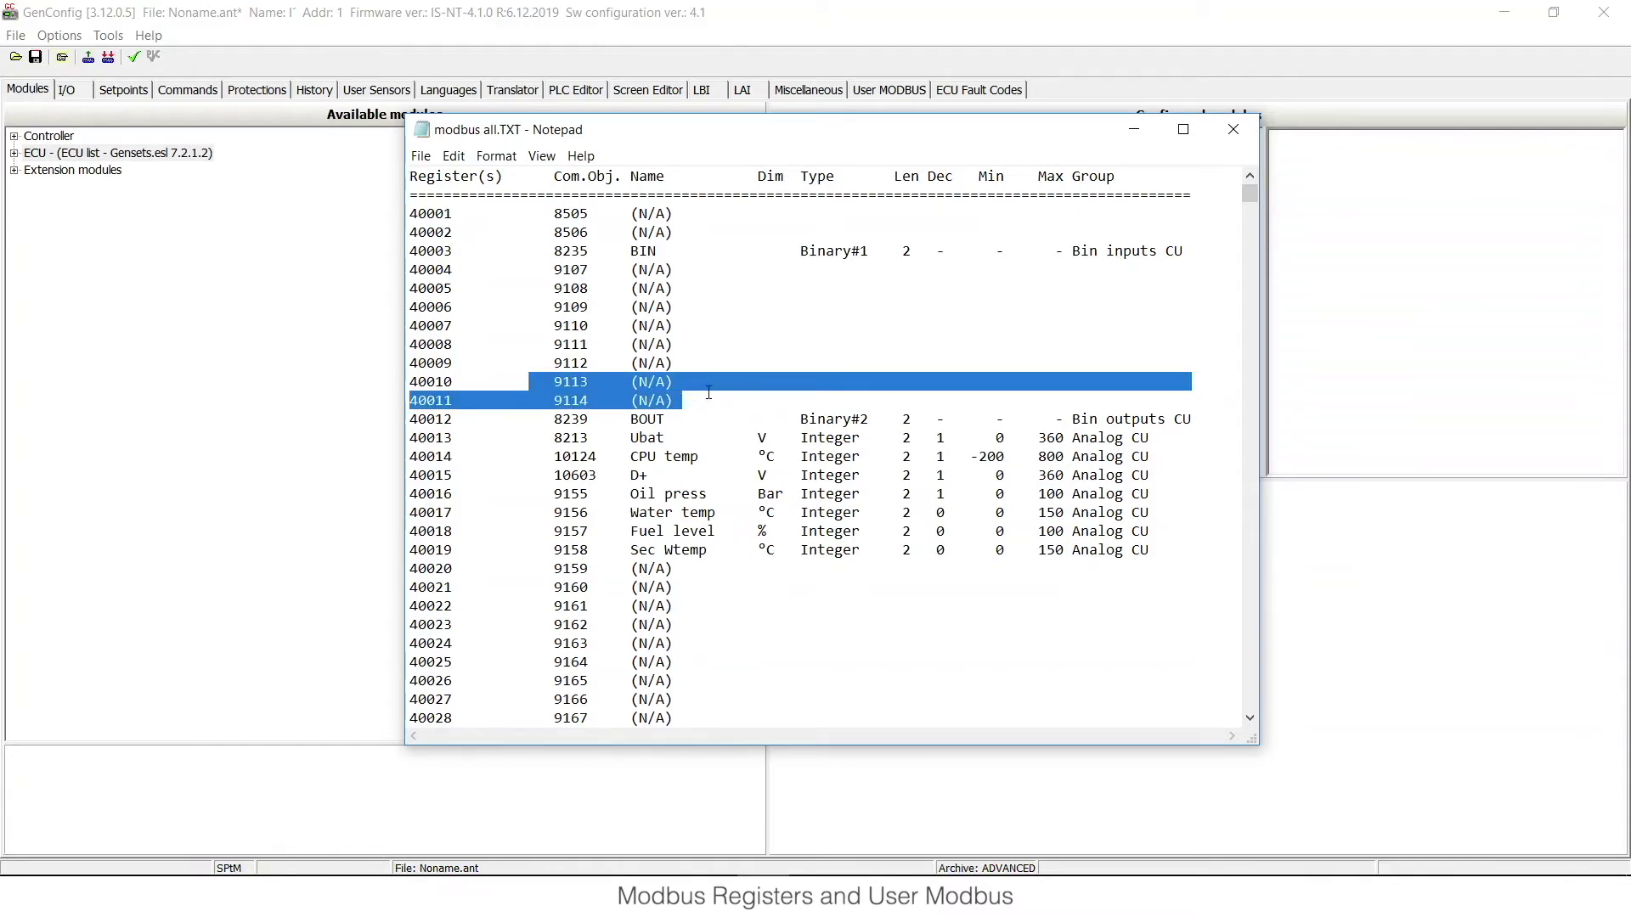
pyautogui.scroll(-4, 676, 364)
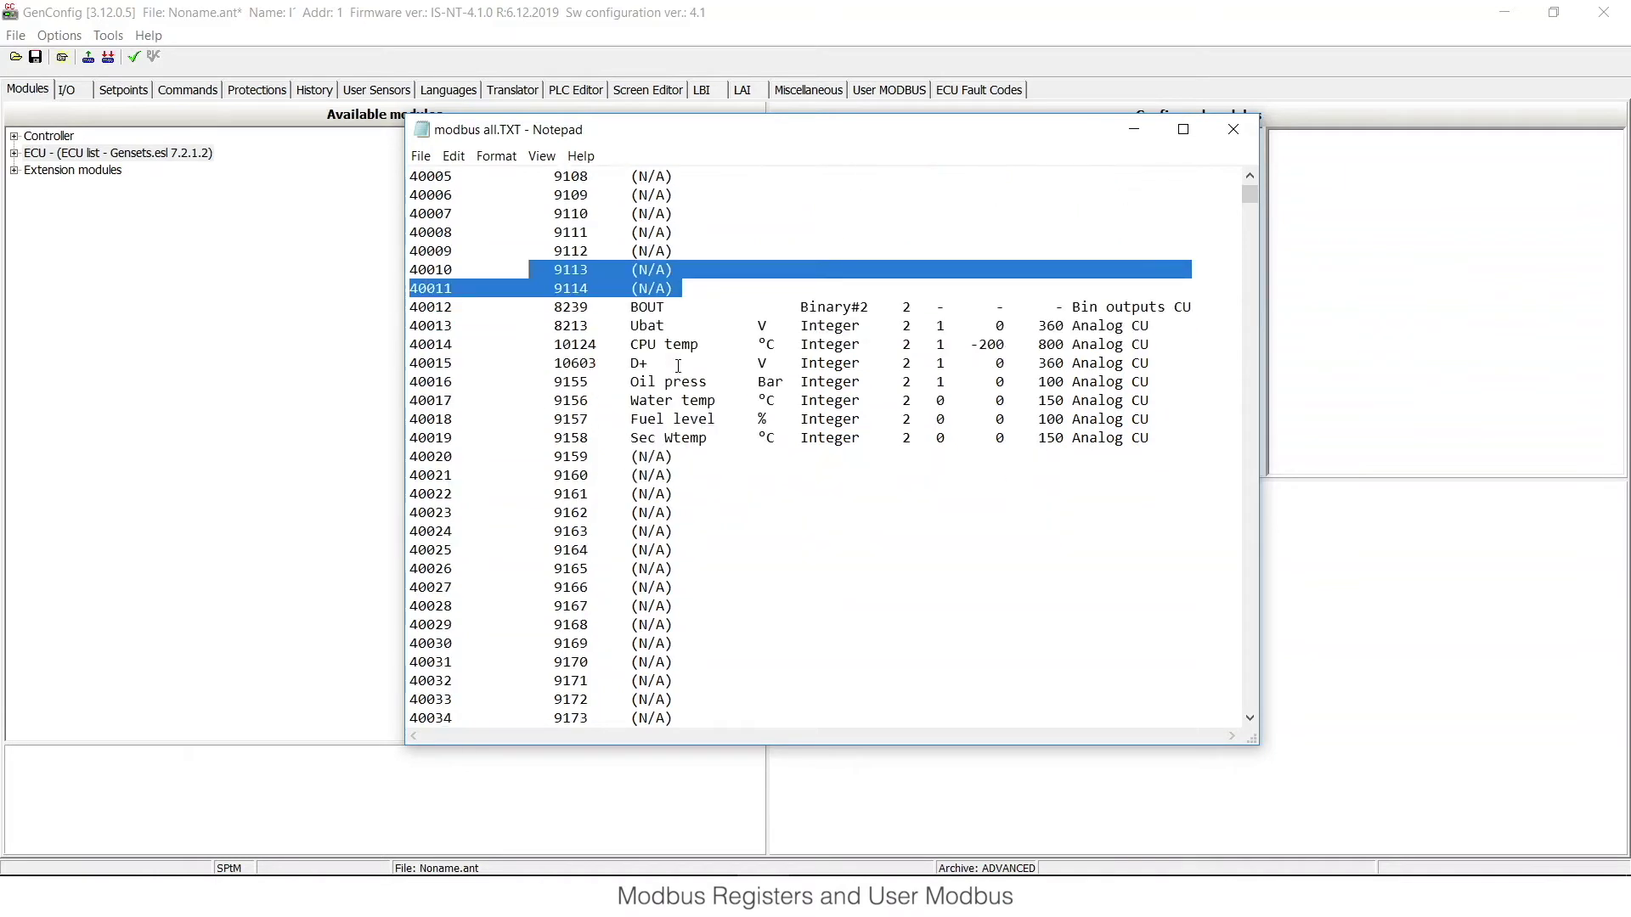
pyautogui.scroll(4, 678, 365)
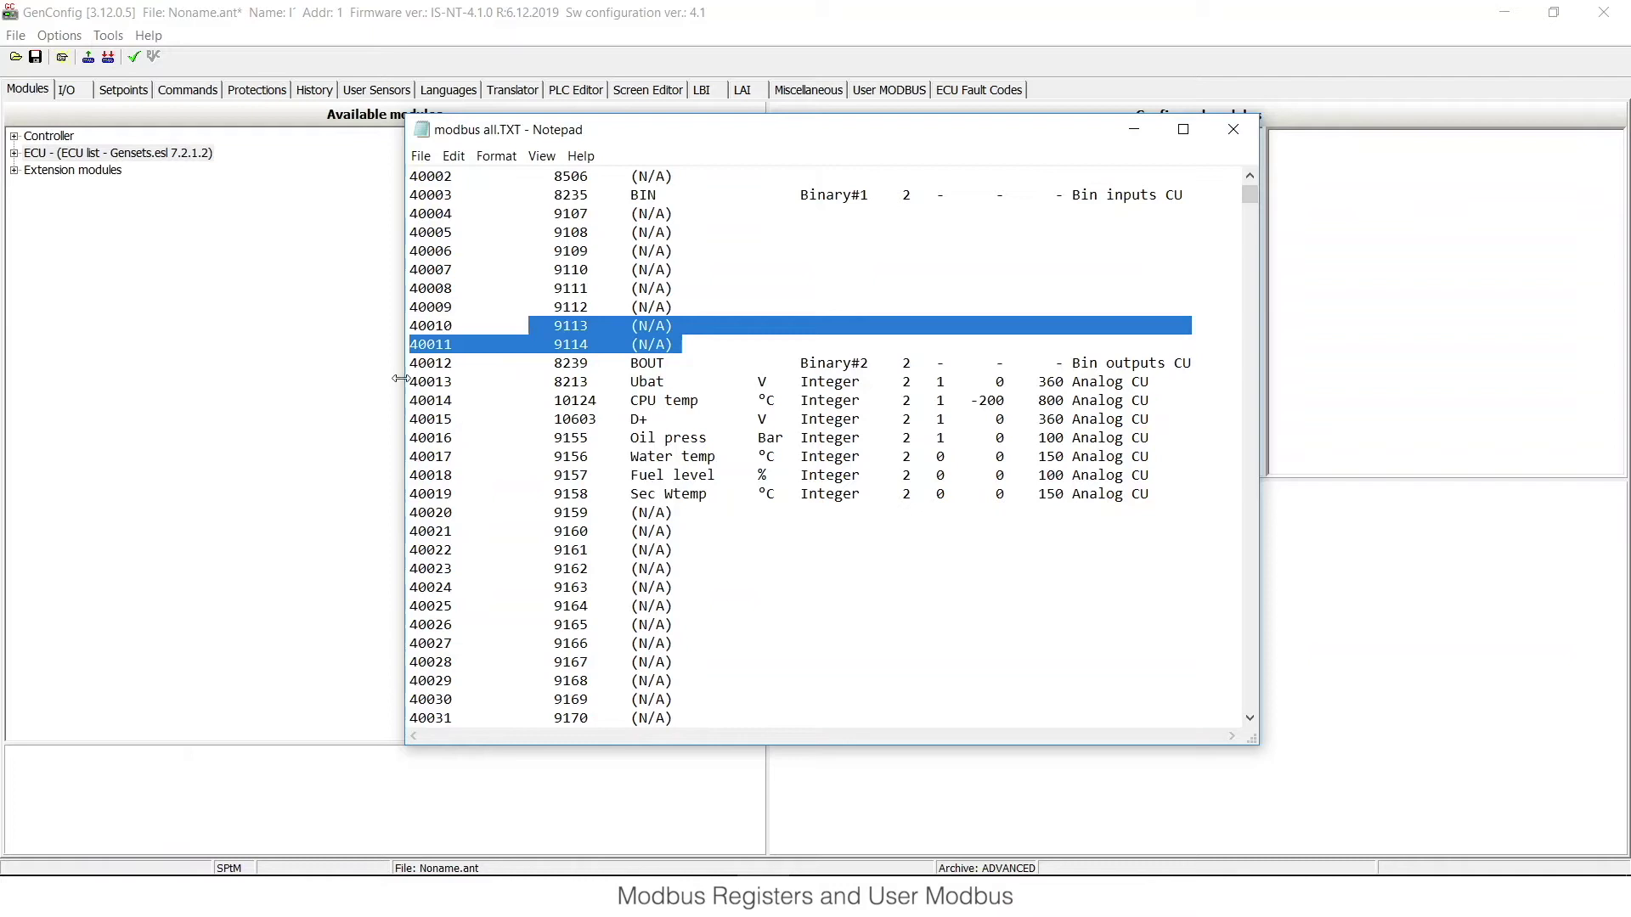
pyautogui.moveTo(423, 383); pyautogui.dragTo(521, 384)
pyautogui.scroll(1, 589, 406)
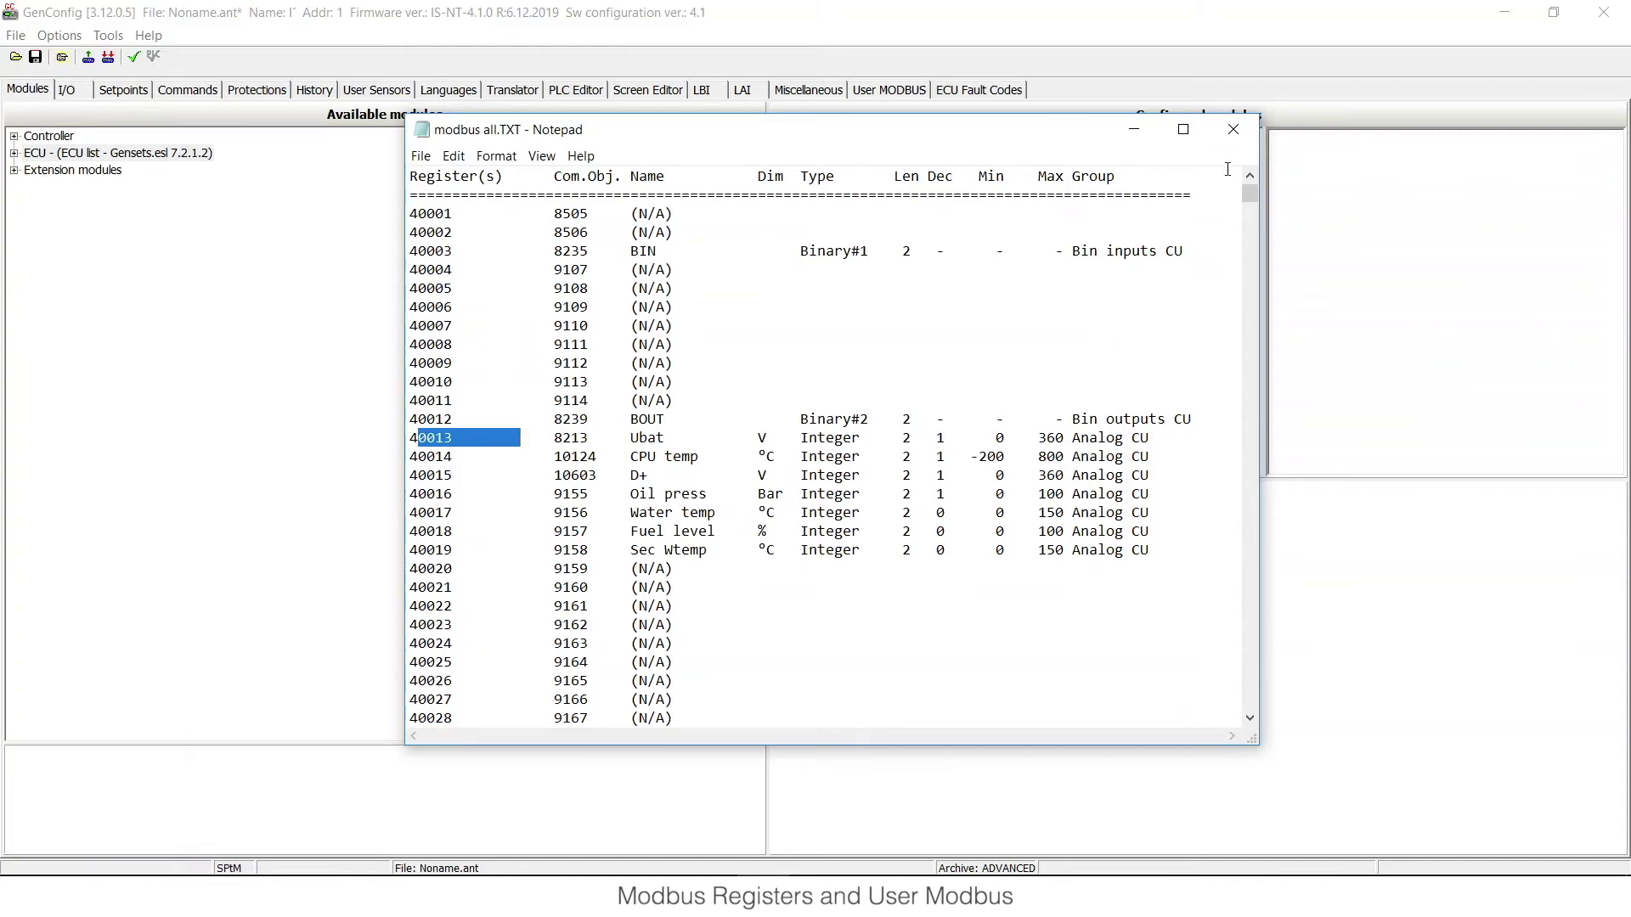
pyautogui.click(1233, 129)
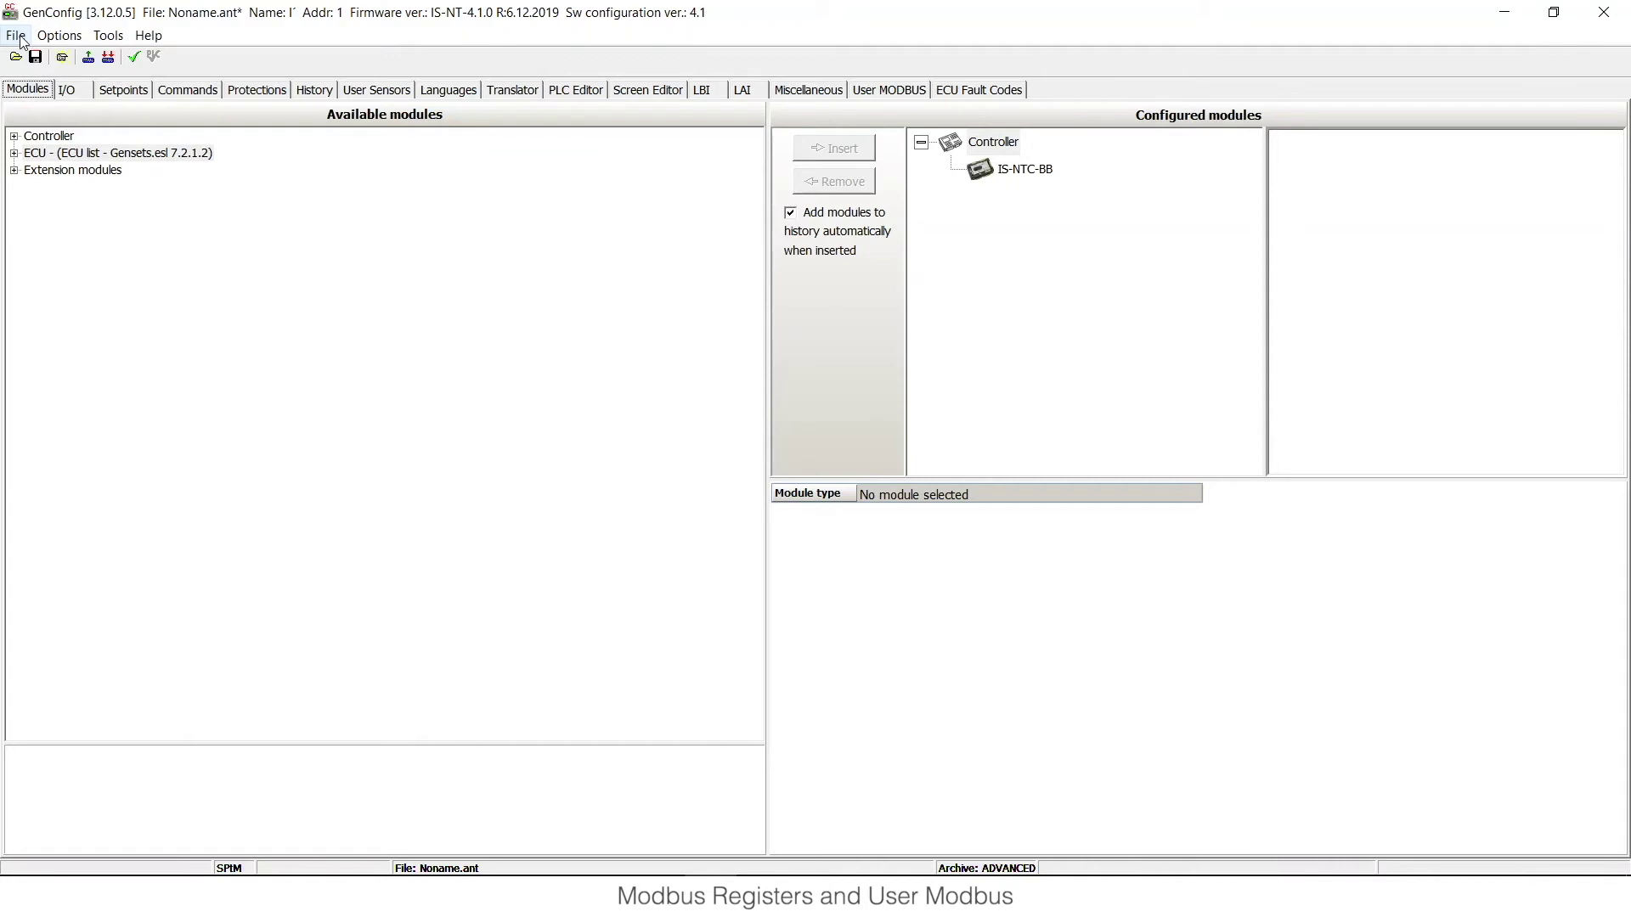
# Generate the Cfg Image of used Modbus registers as 'modbus used', overwriting the existing file.
pyautogui.click(17, 38)
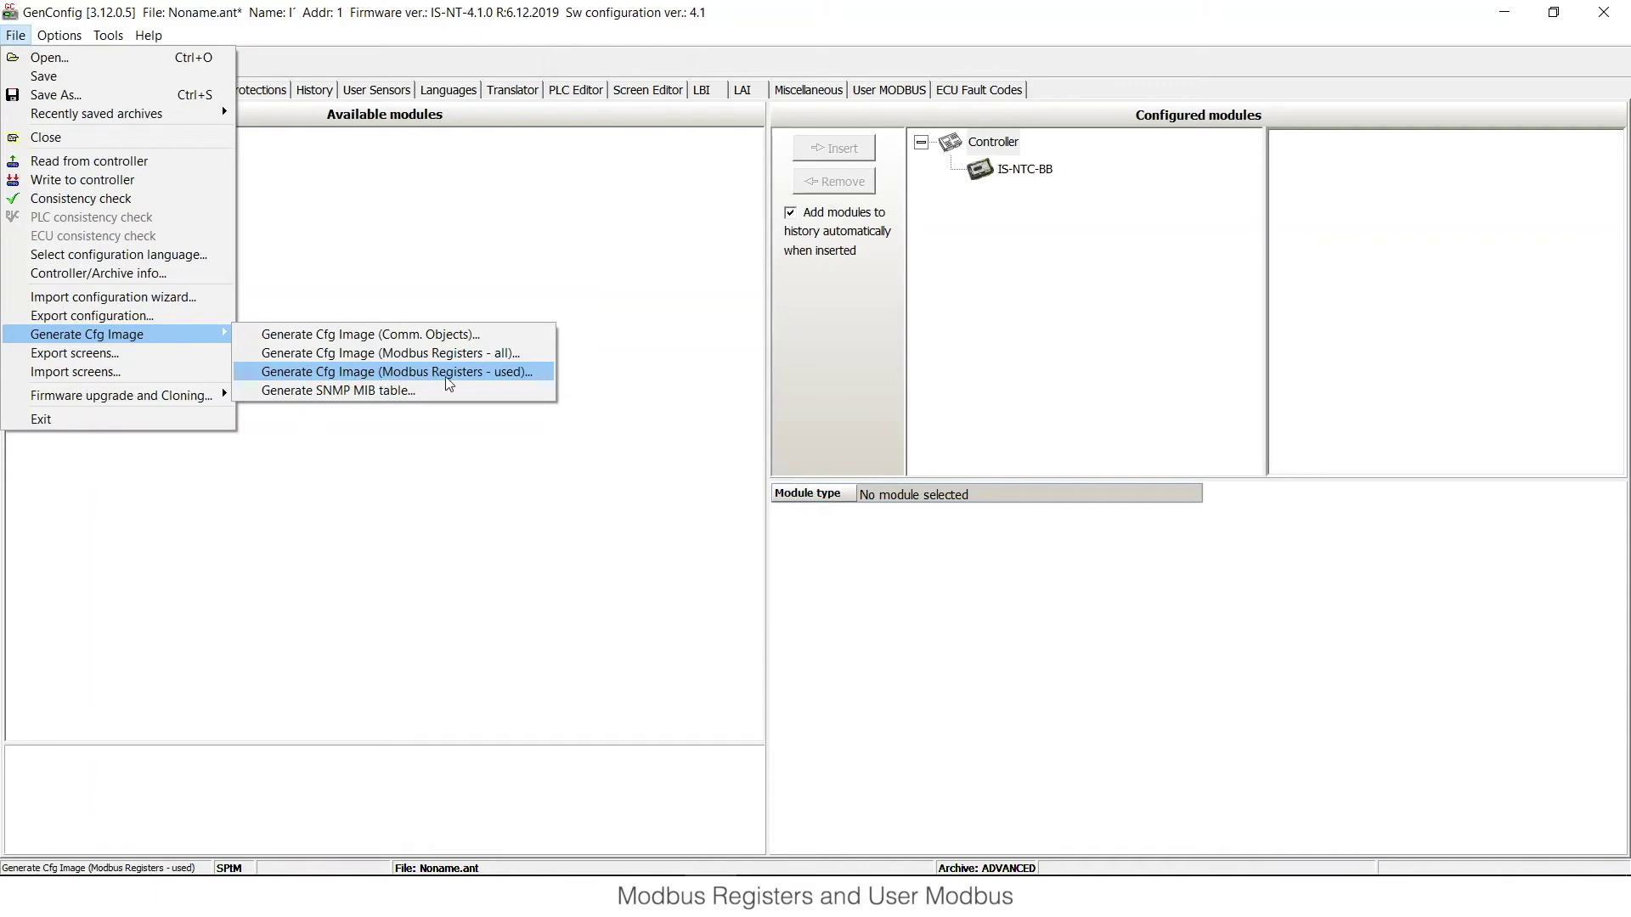
pyautogui.click(486, 375)
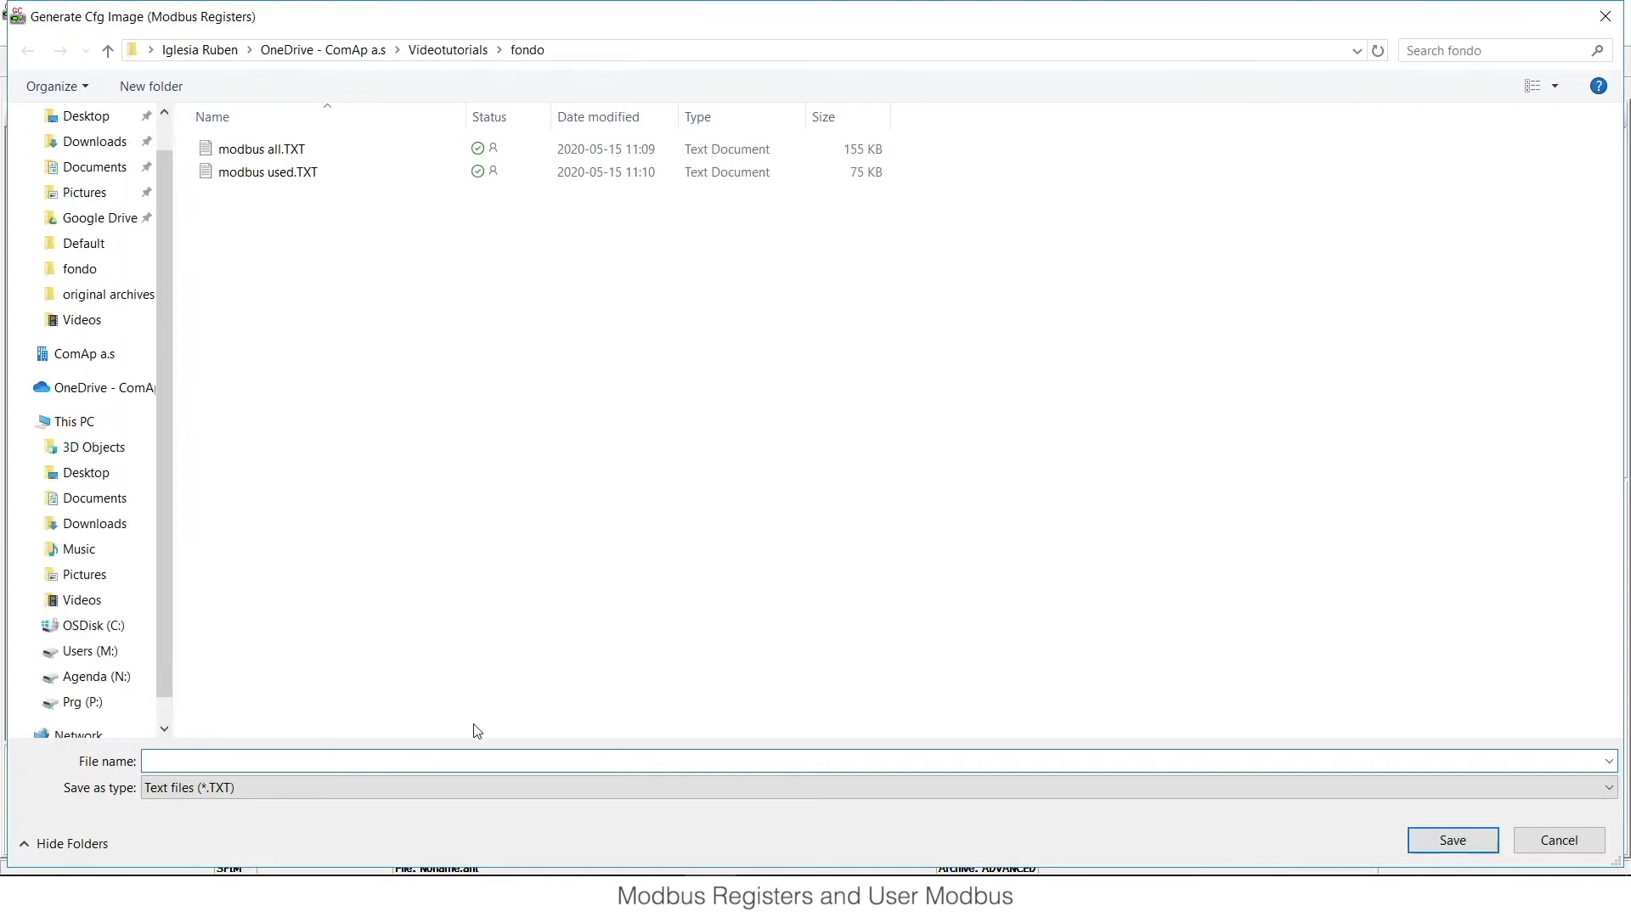
pyautogui.write('modbus')
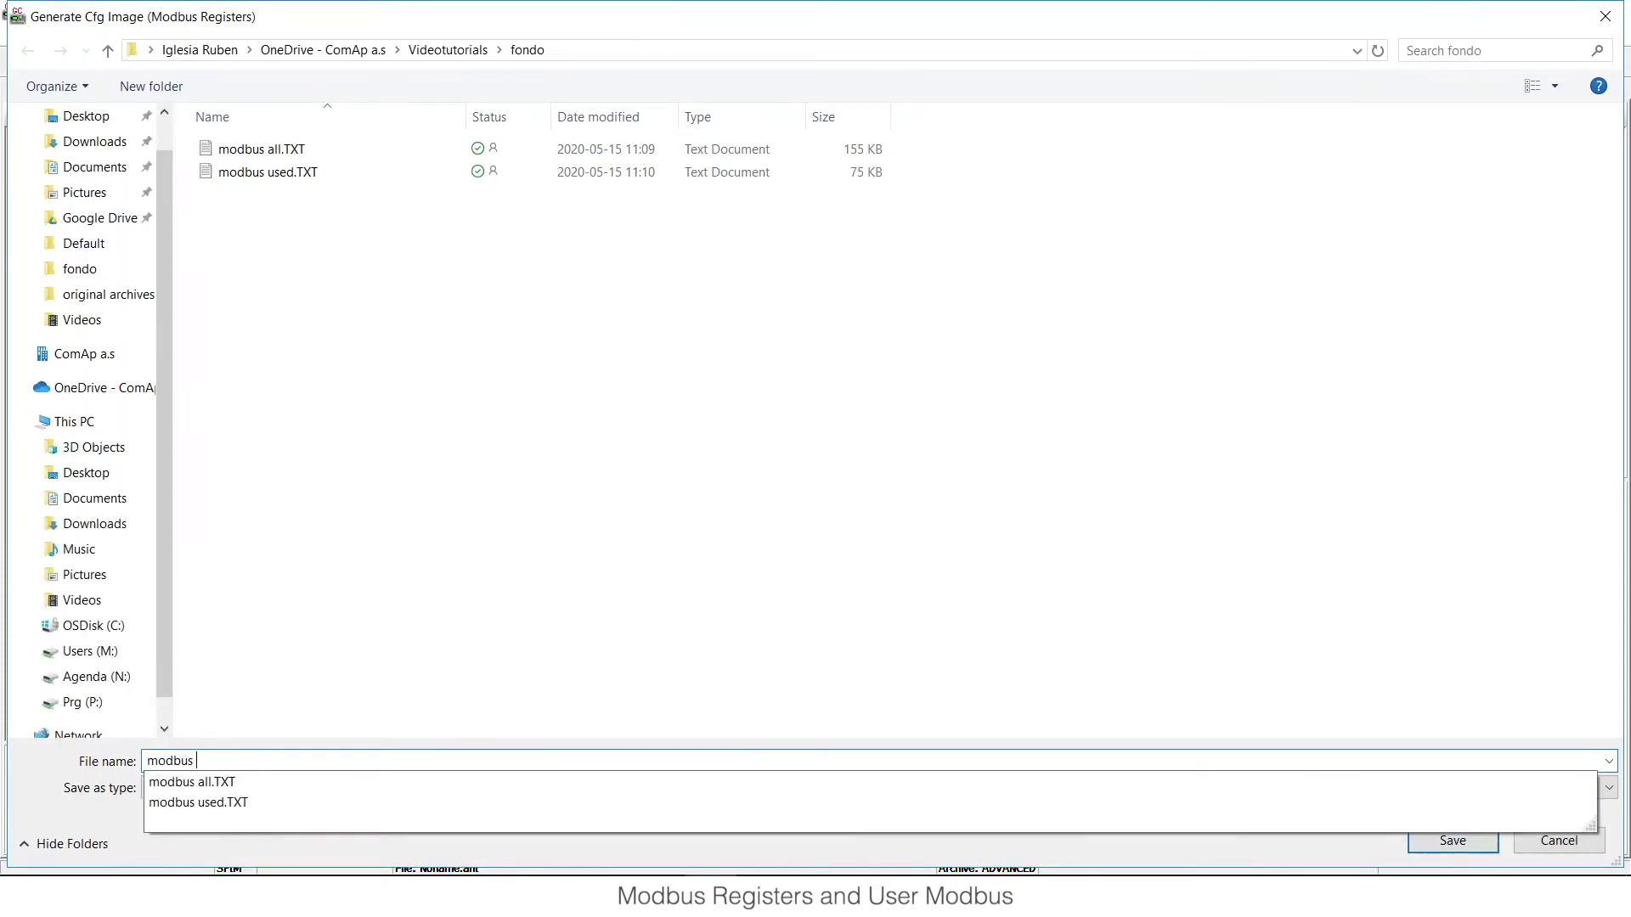
pyautogui.write(' used')
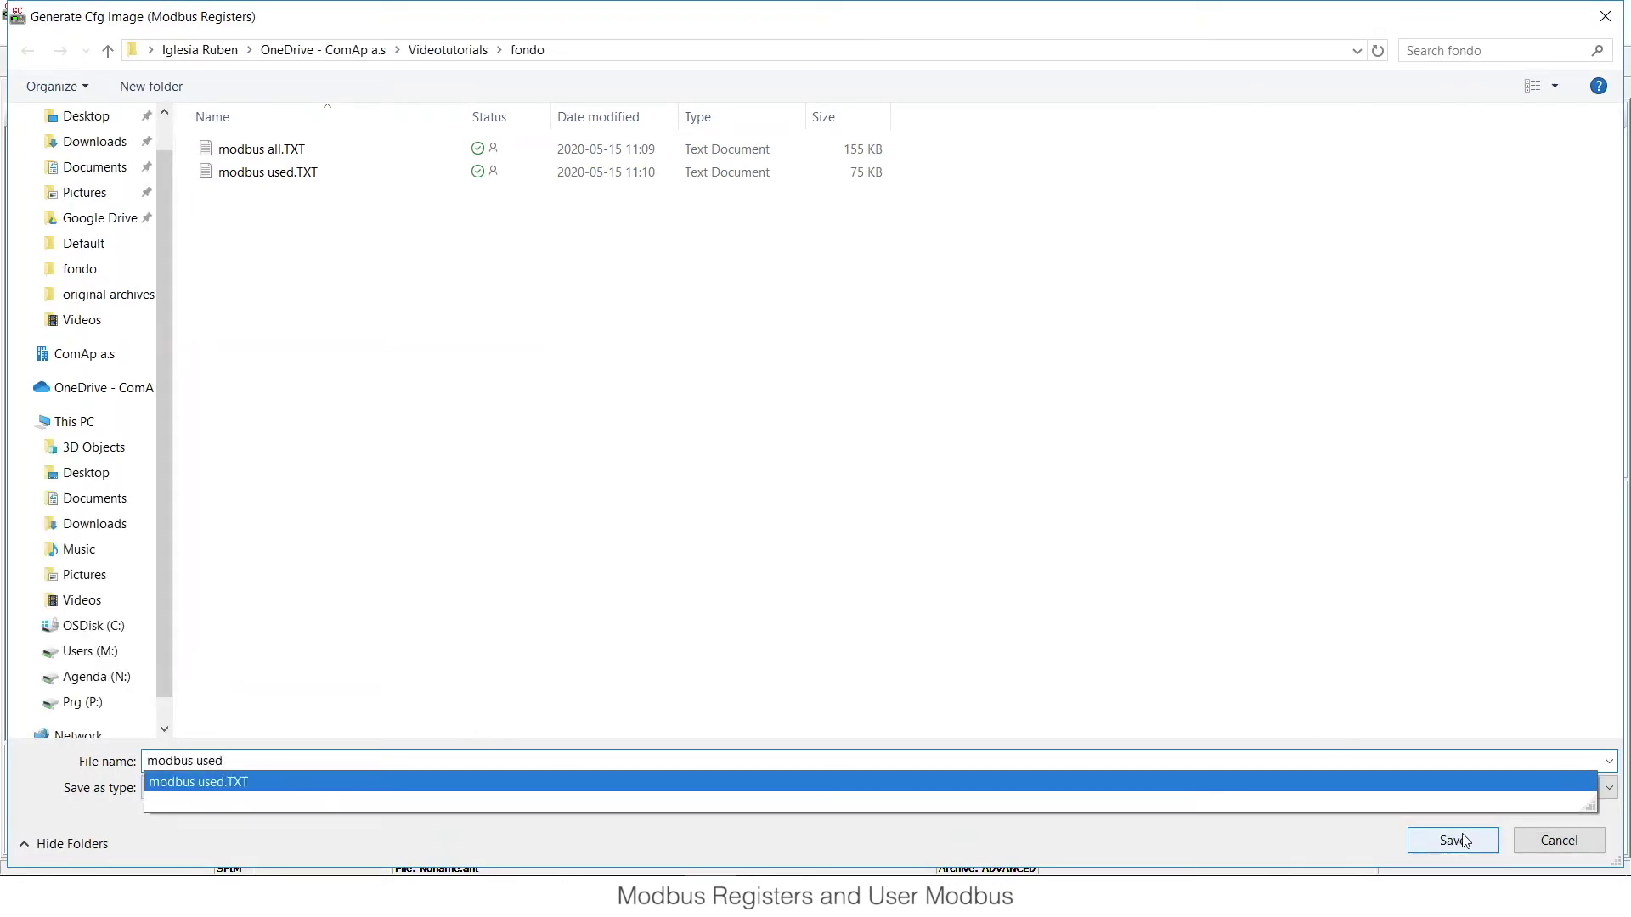
pyautogui.click(1465, 841)
pyautogui.click(885, 448)
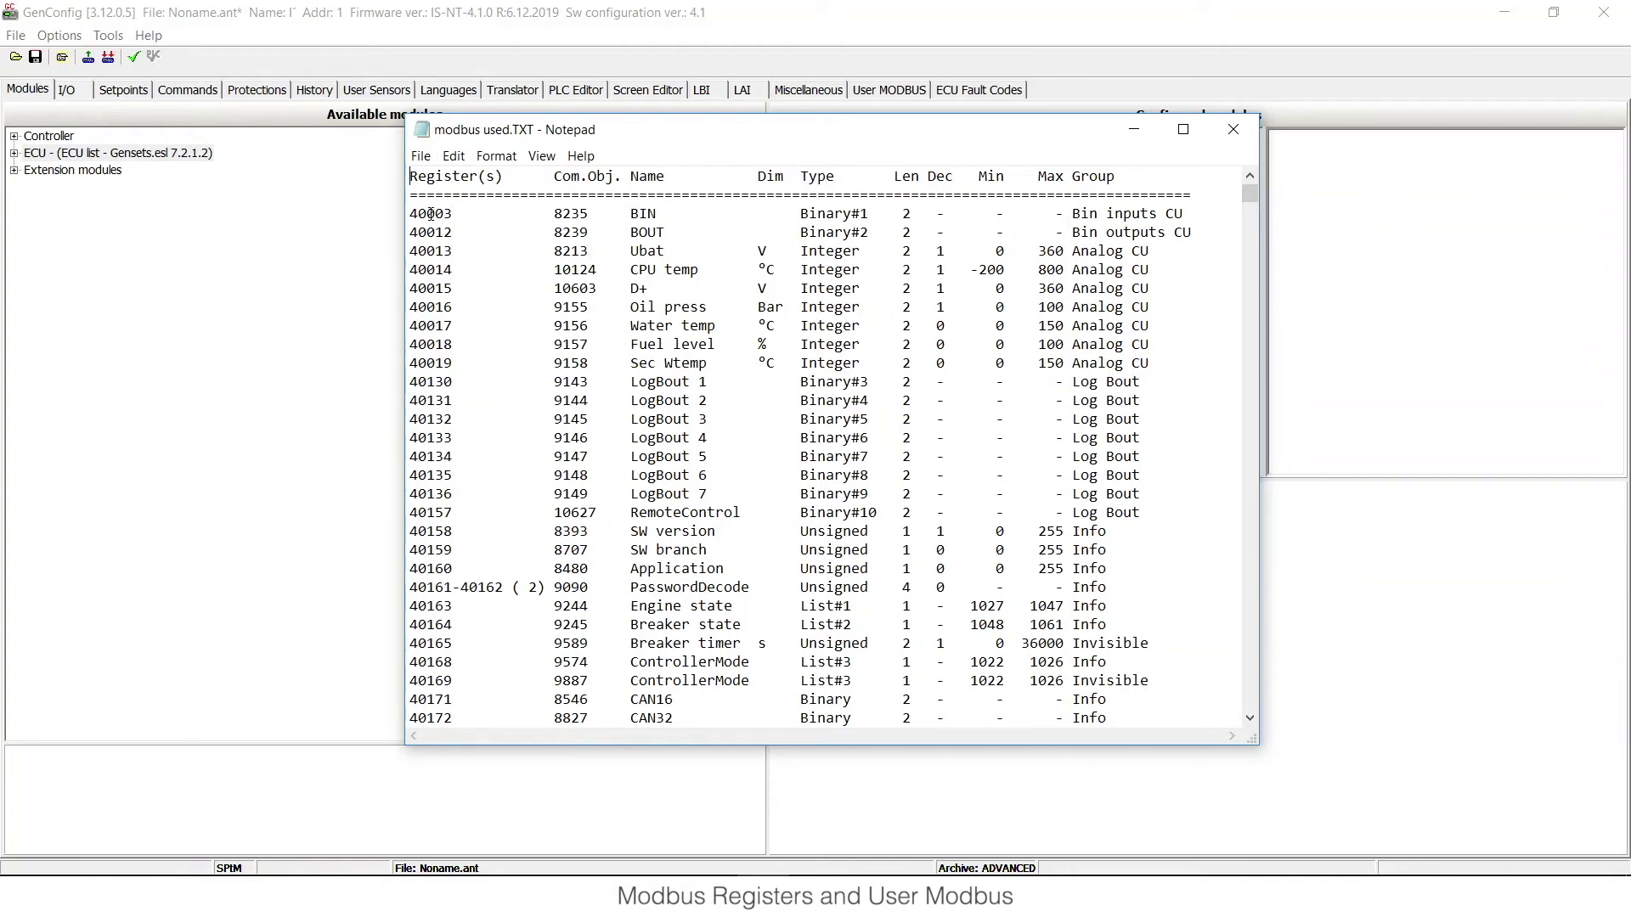
# Highlight the BIN/BOUT rows and CPU temp at register 40014, then minimize Notepad.
pyautogui.moveTo(428, 213); pyautogui.dragTo(679, 232)
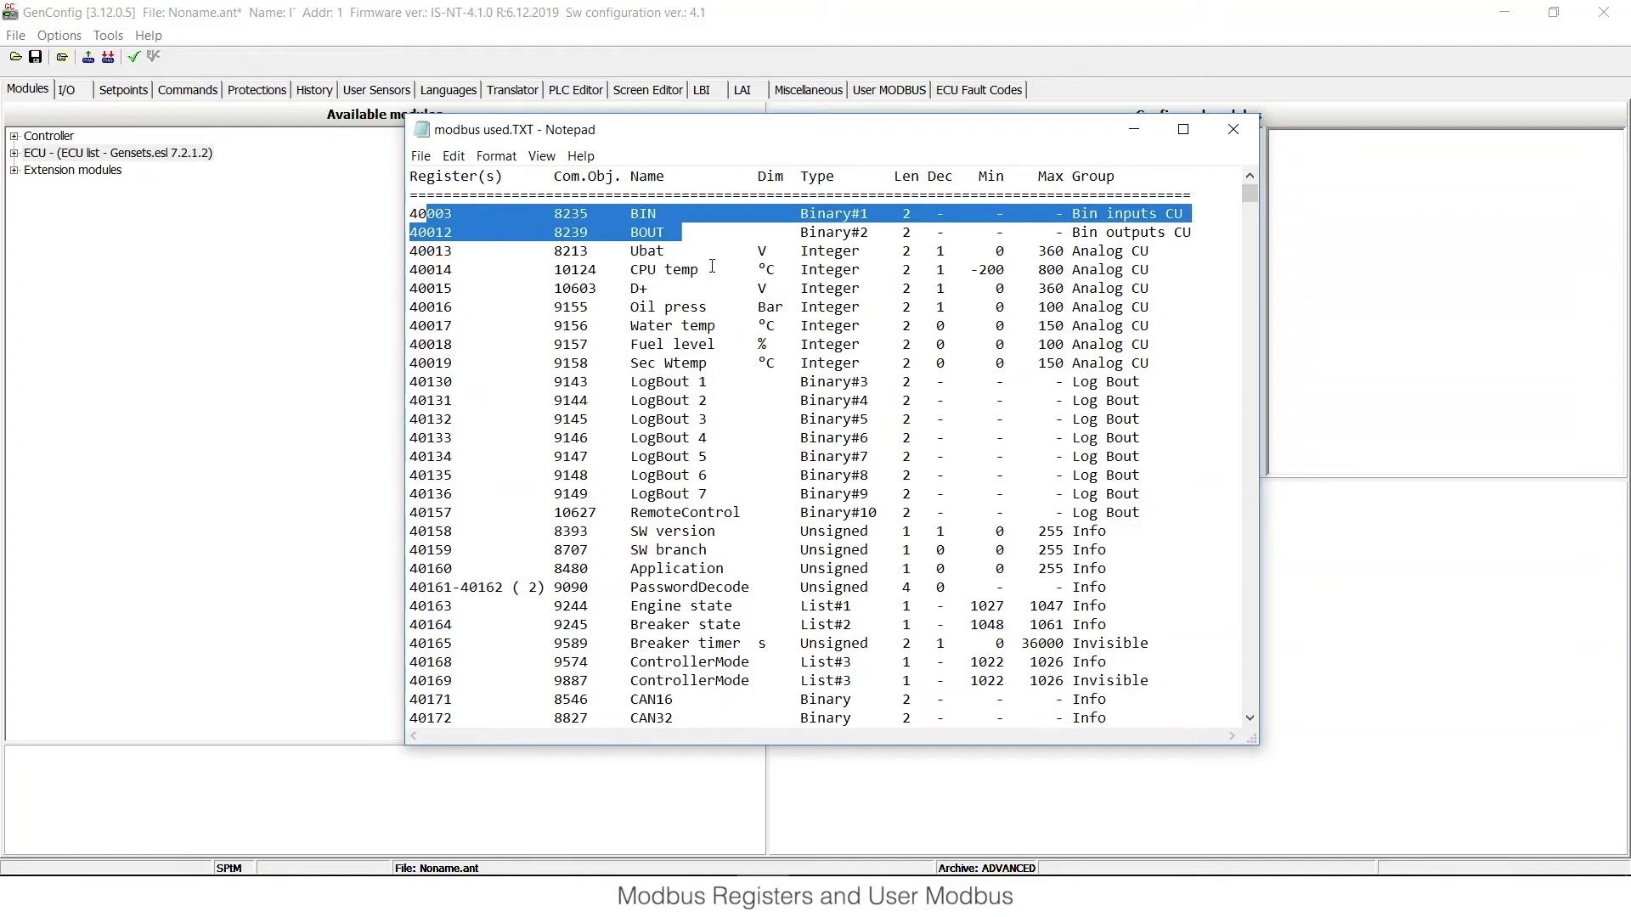
pyautogui.moveTo(712, 267); pyautogui.dragTo(629, 269)
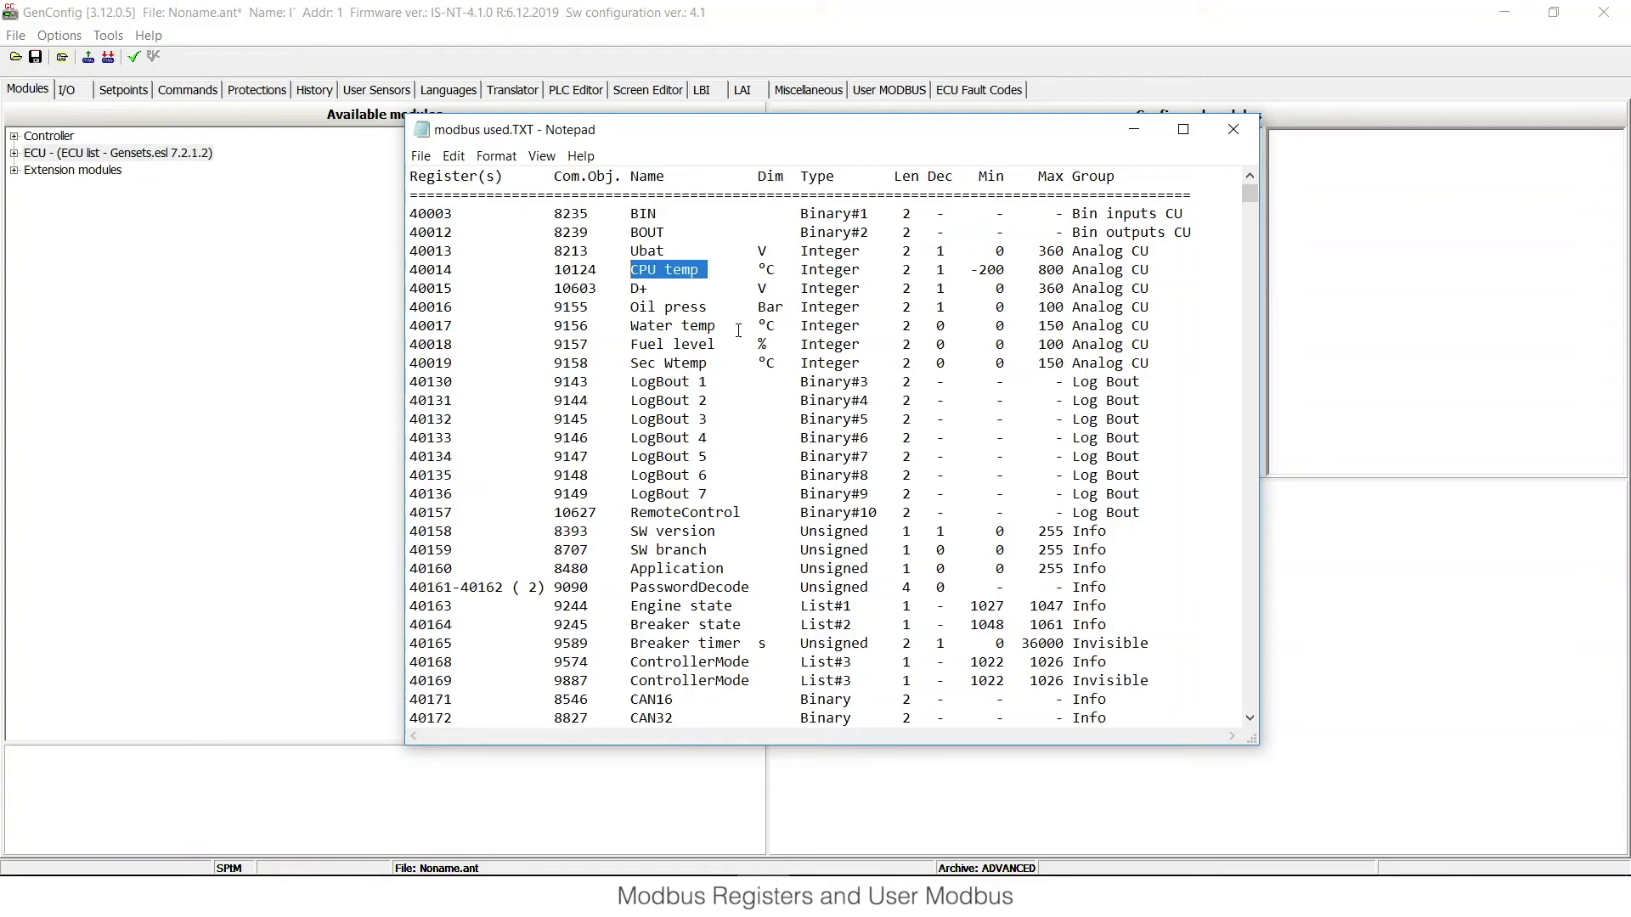
pyautogui.moveTo(461, 269); pyautogui.dragTo(403, 273)
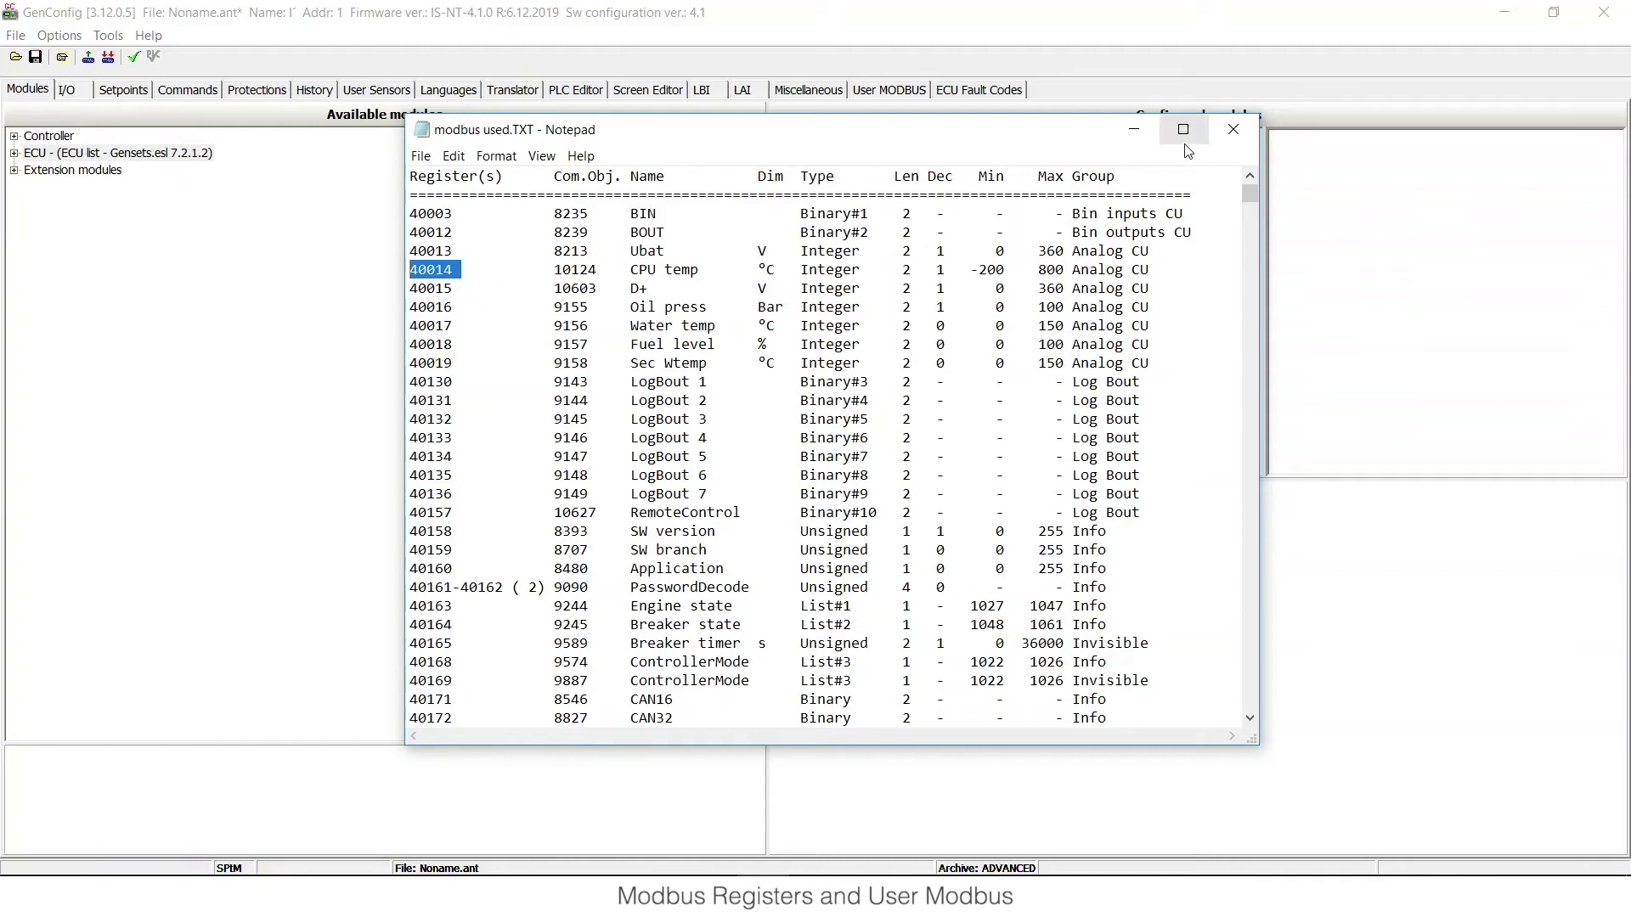
pyautogui.click(1134, 131)
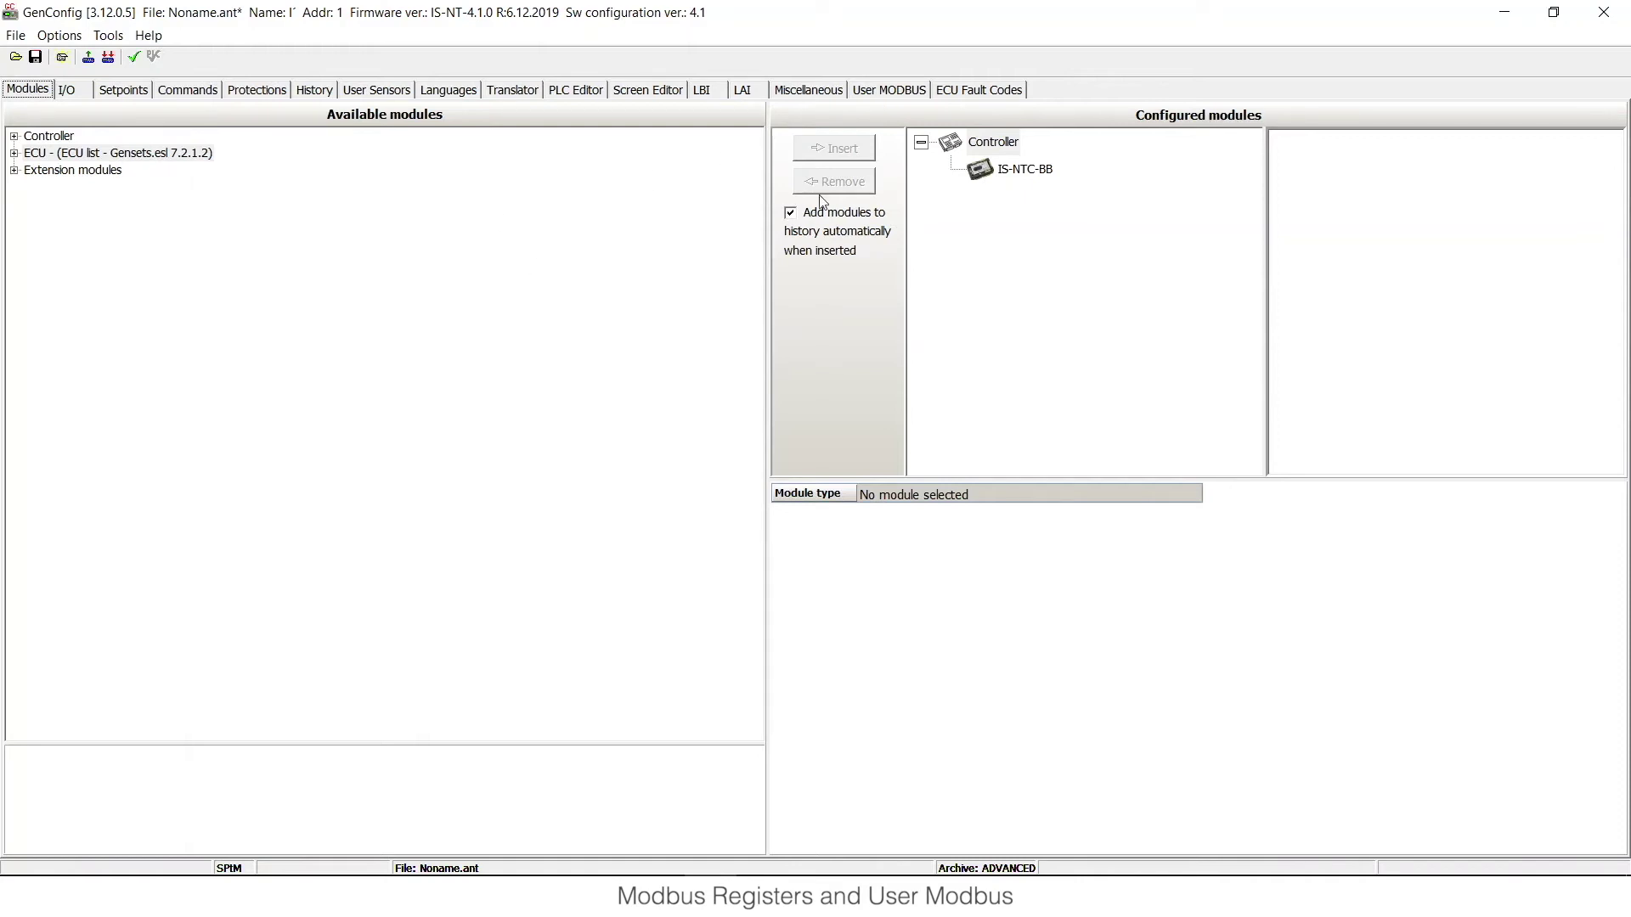
# Add register 42873 on the User MODBUS page and open its Meaning function selector.
pyautogui.click(890, 95)
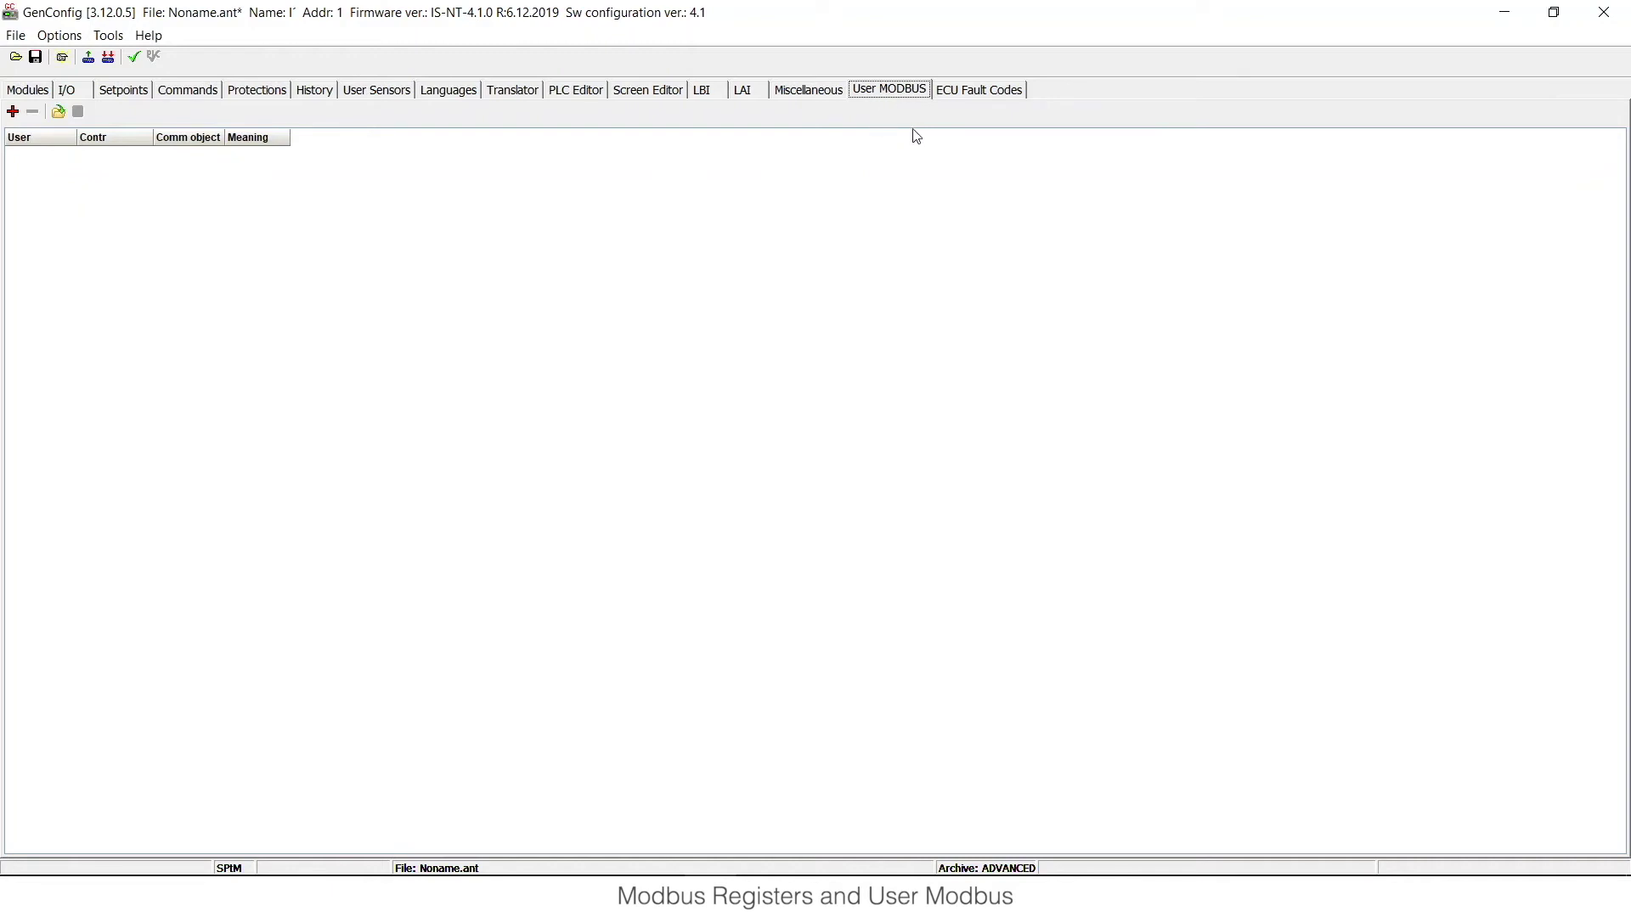
pyautogui.click(14, 114)
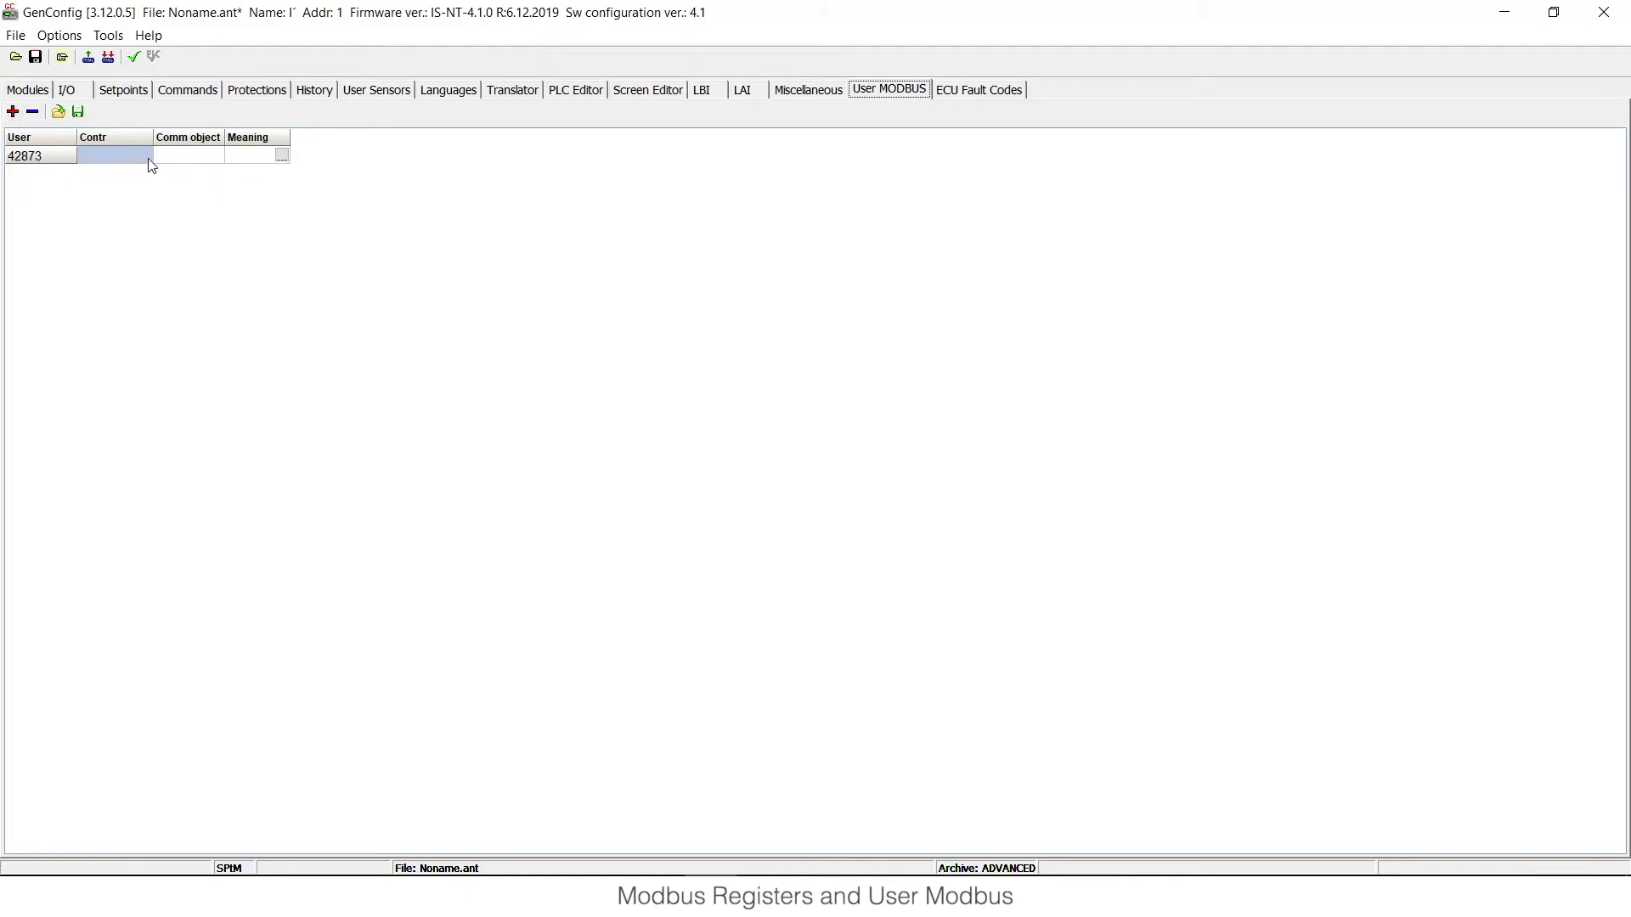
pyautogui.click(283, 156)
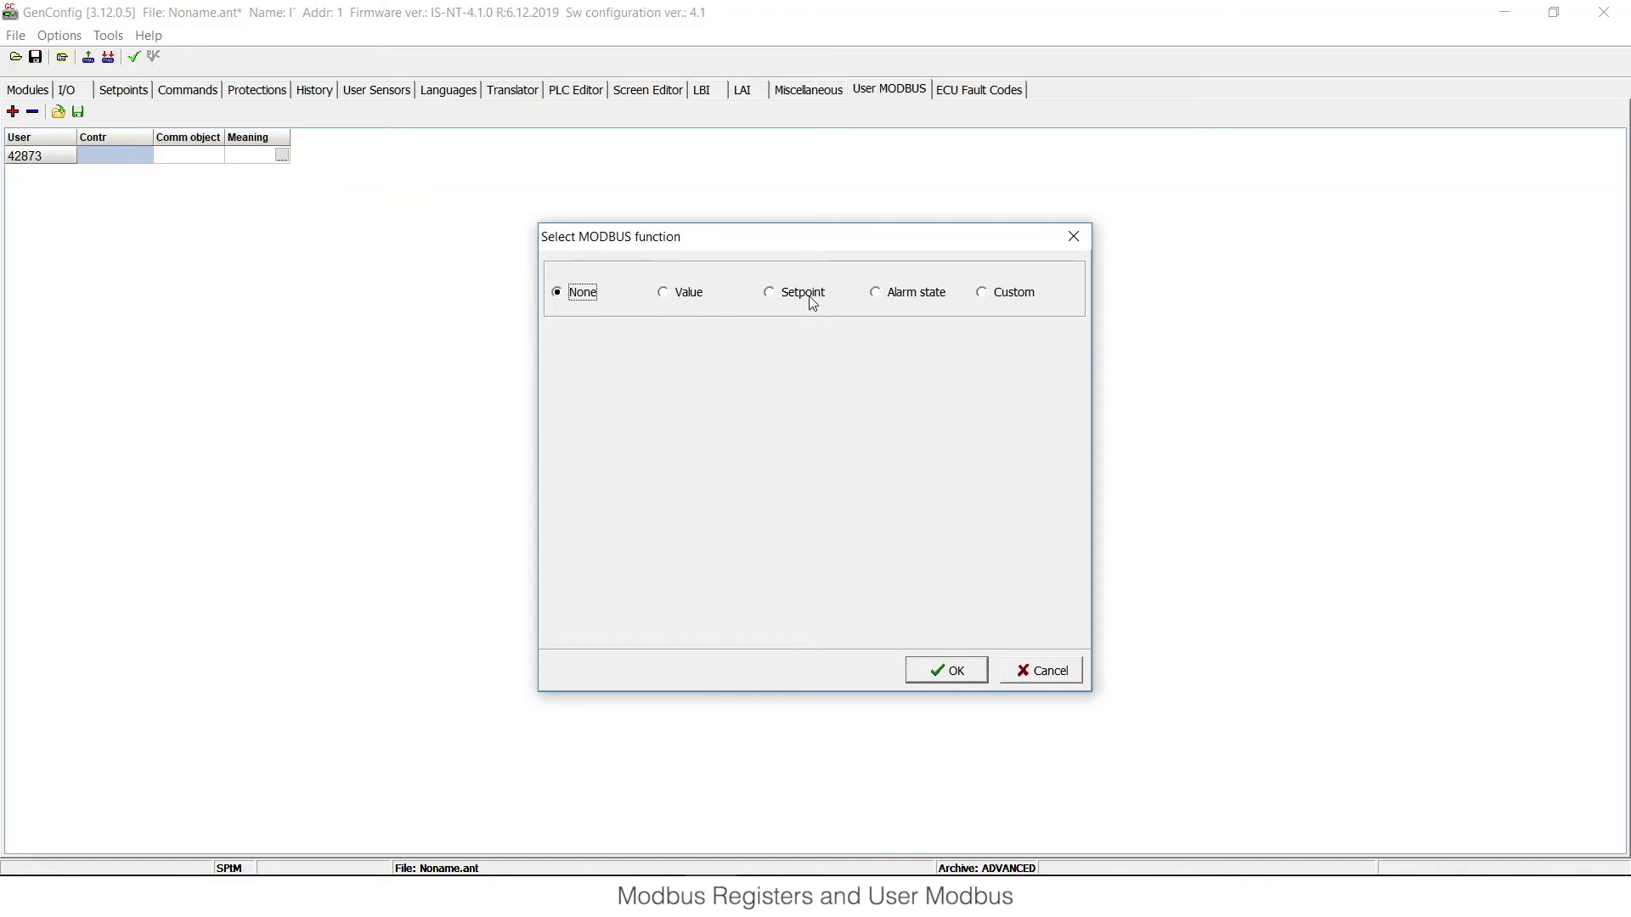
# Set register 42873's meaning to the Engine value 40315: RPM.
pyautogui.click(695, 303)
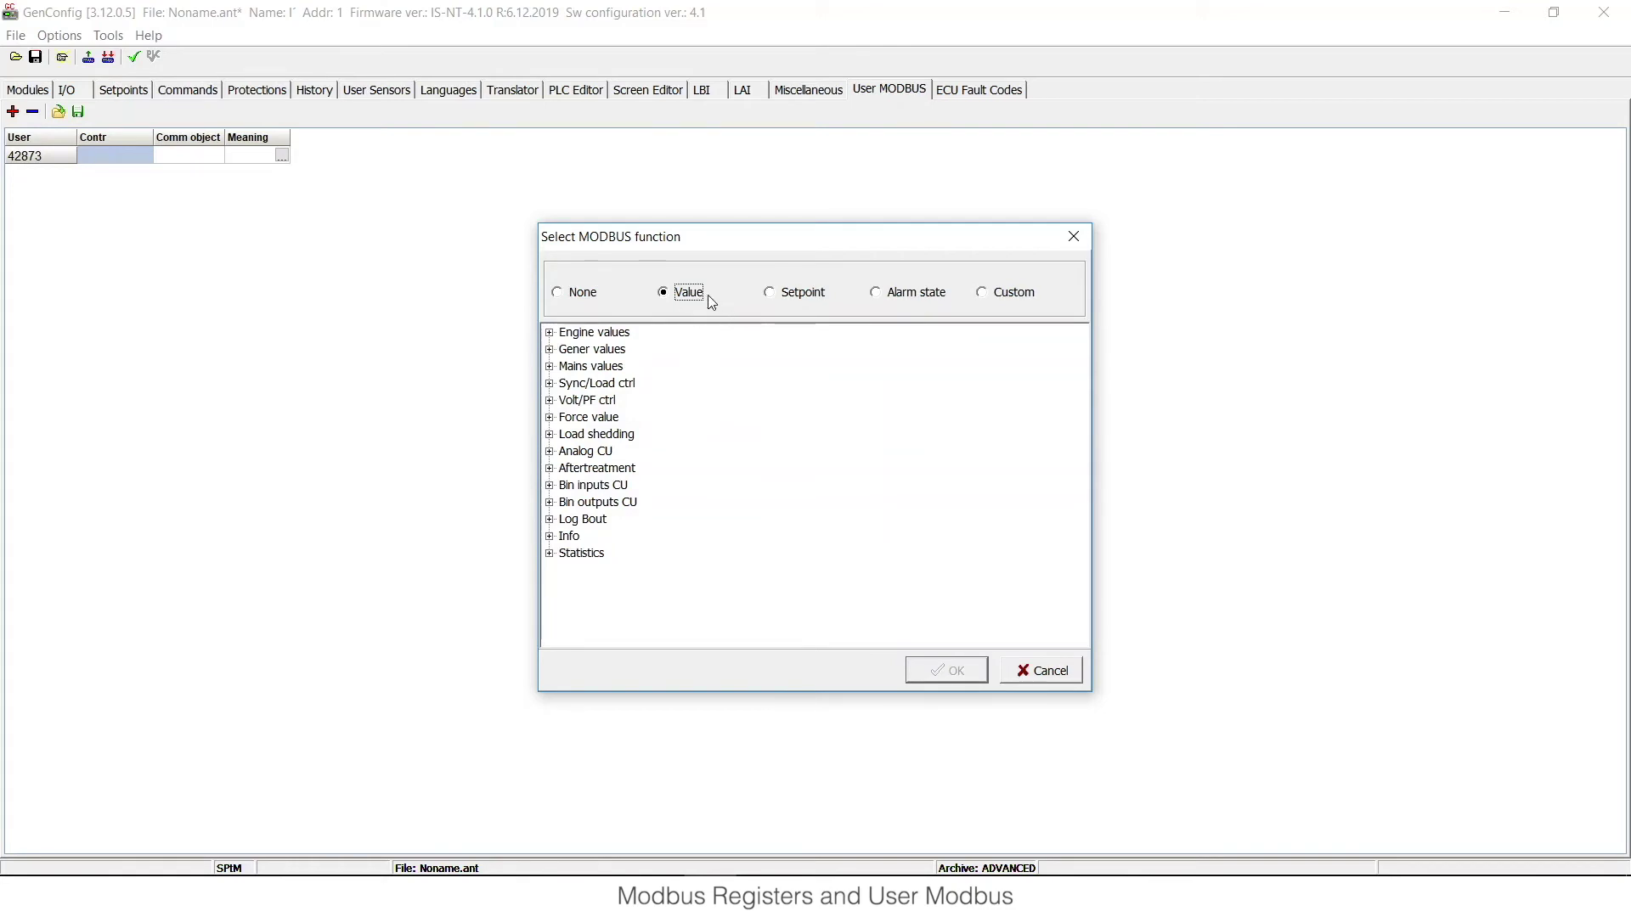
pyautogui.click(549, 333)
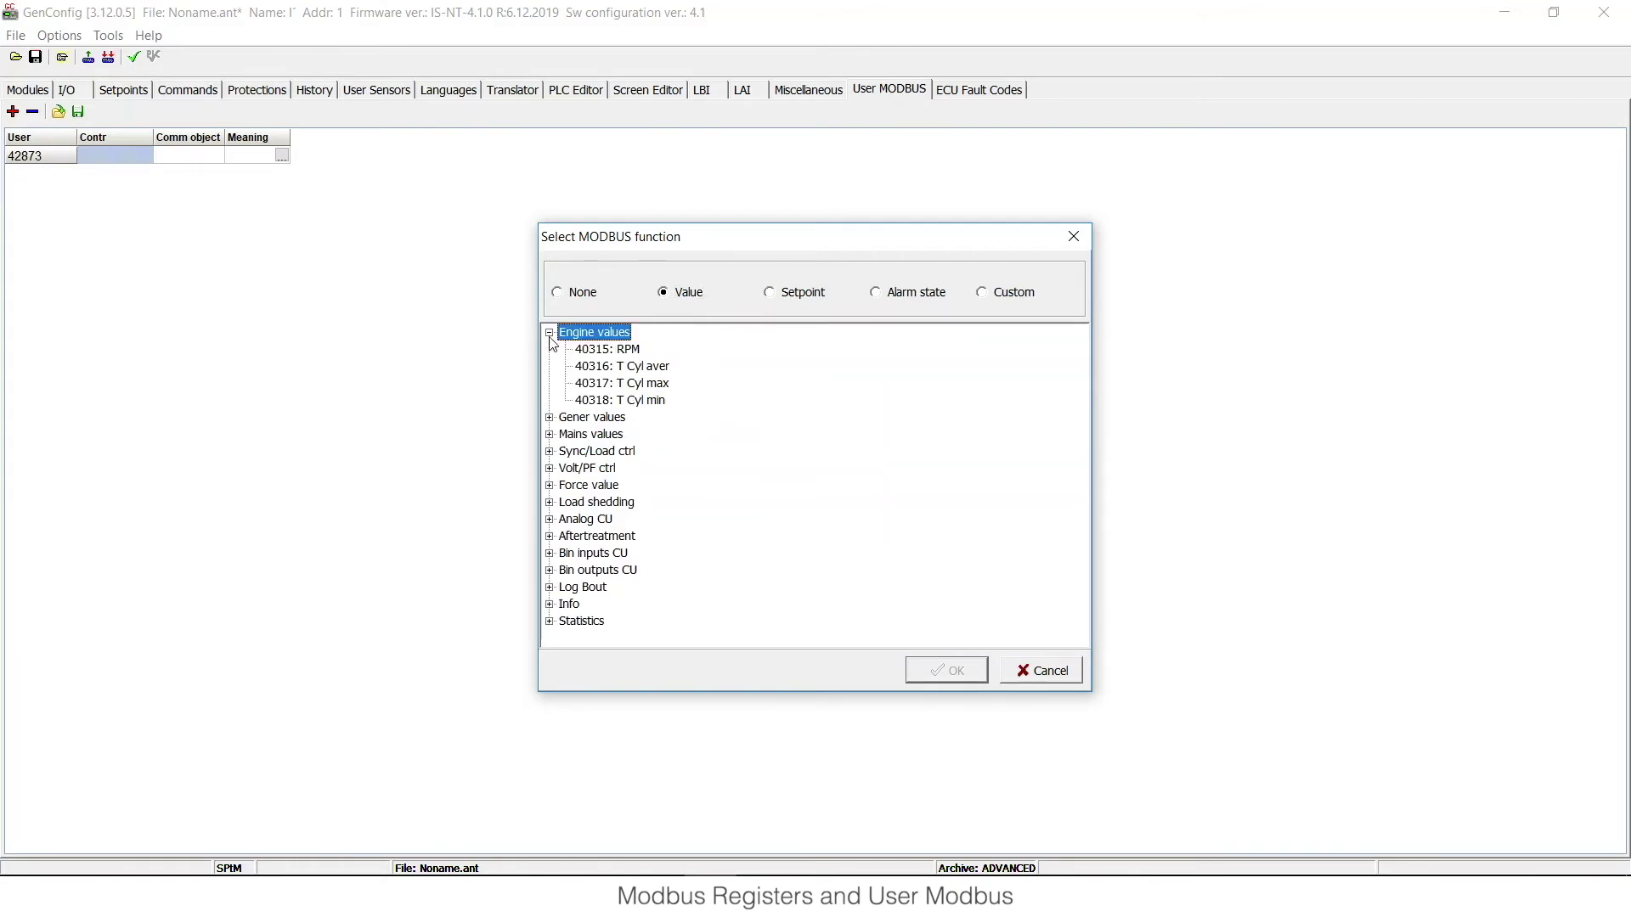
pyautogui.click(604, 351)
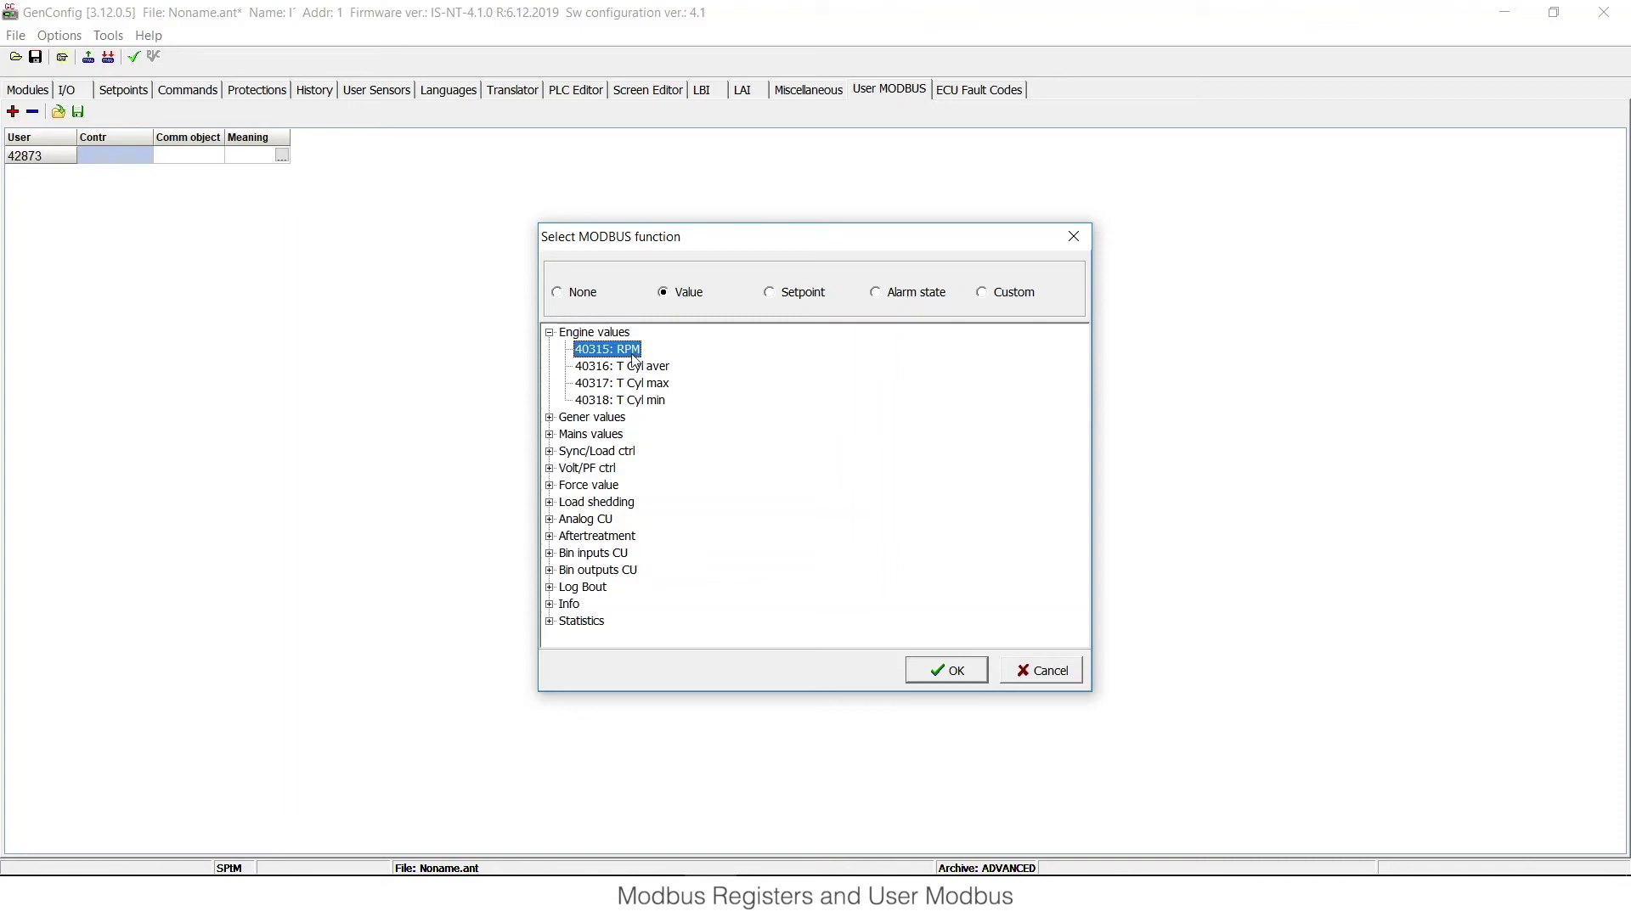
pyautogui.click(950, 675)
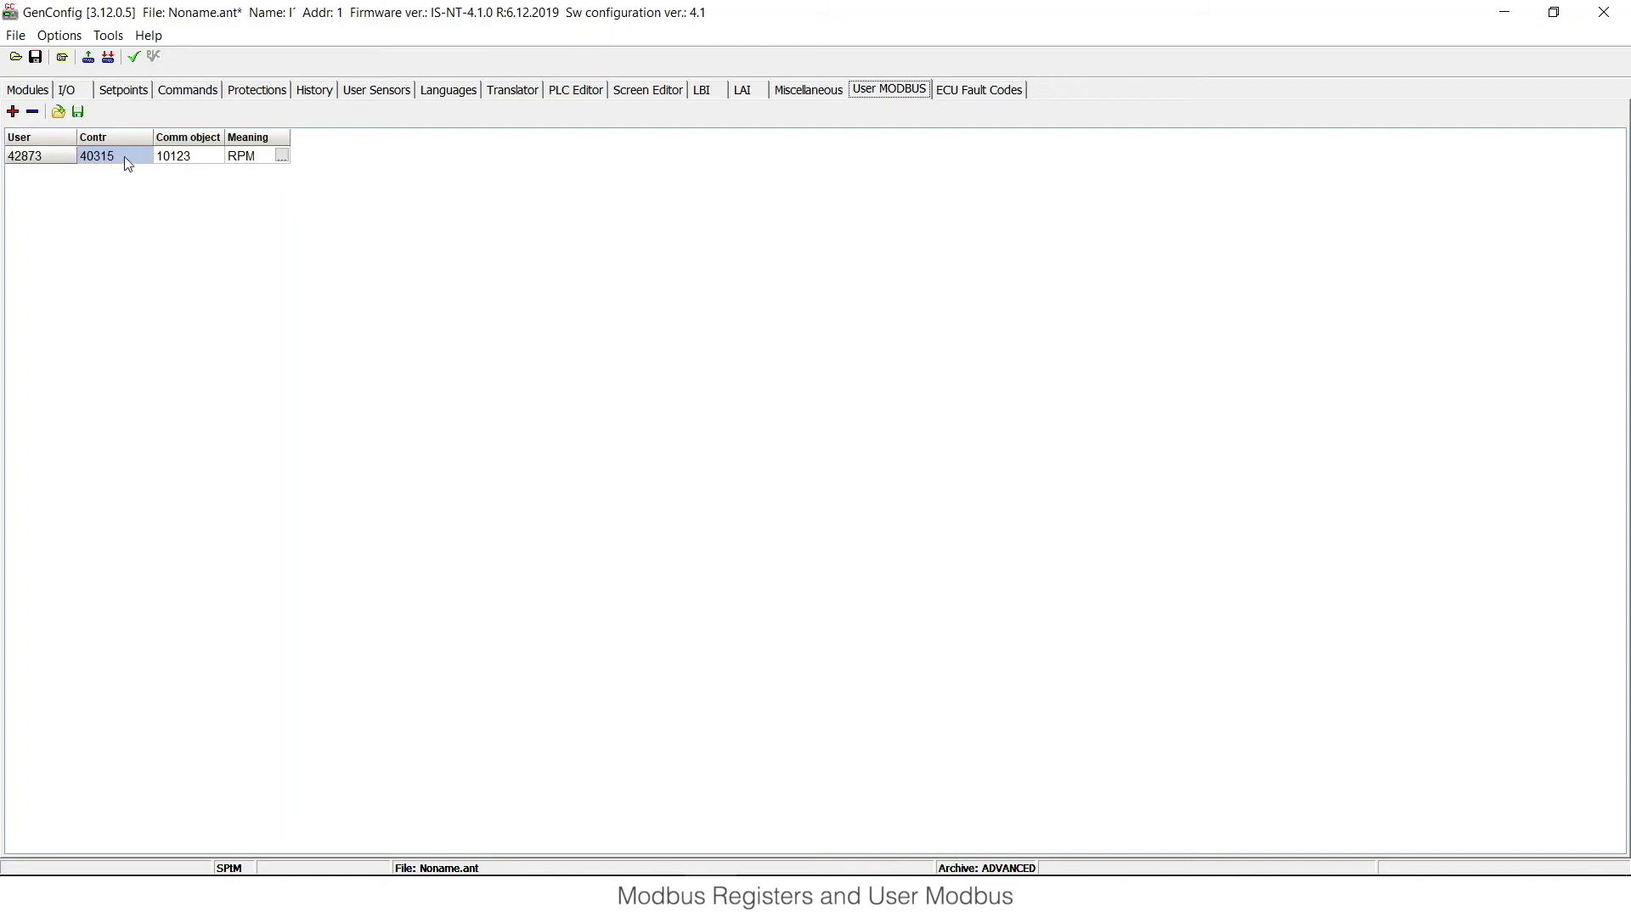
# Add register 42874 mapped to the Gener value 40252: Gen V.
pyautogui.click(12, 112)
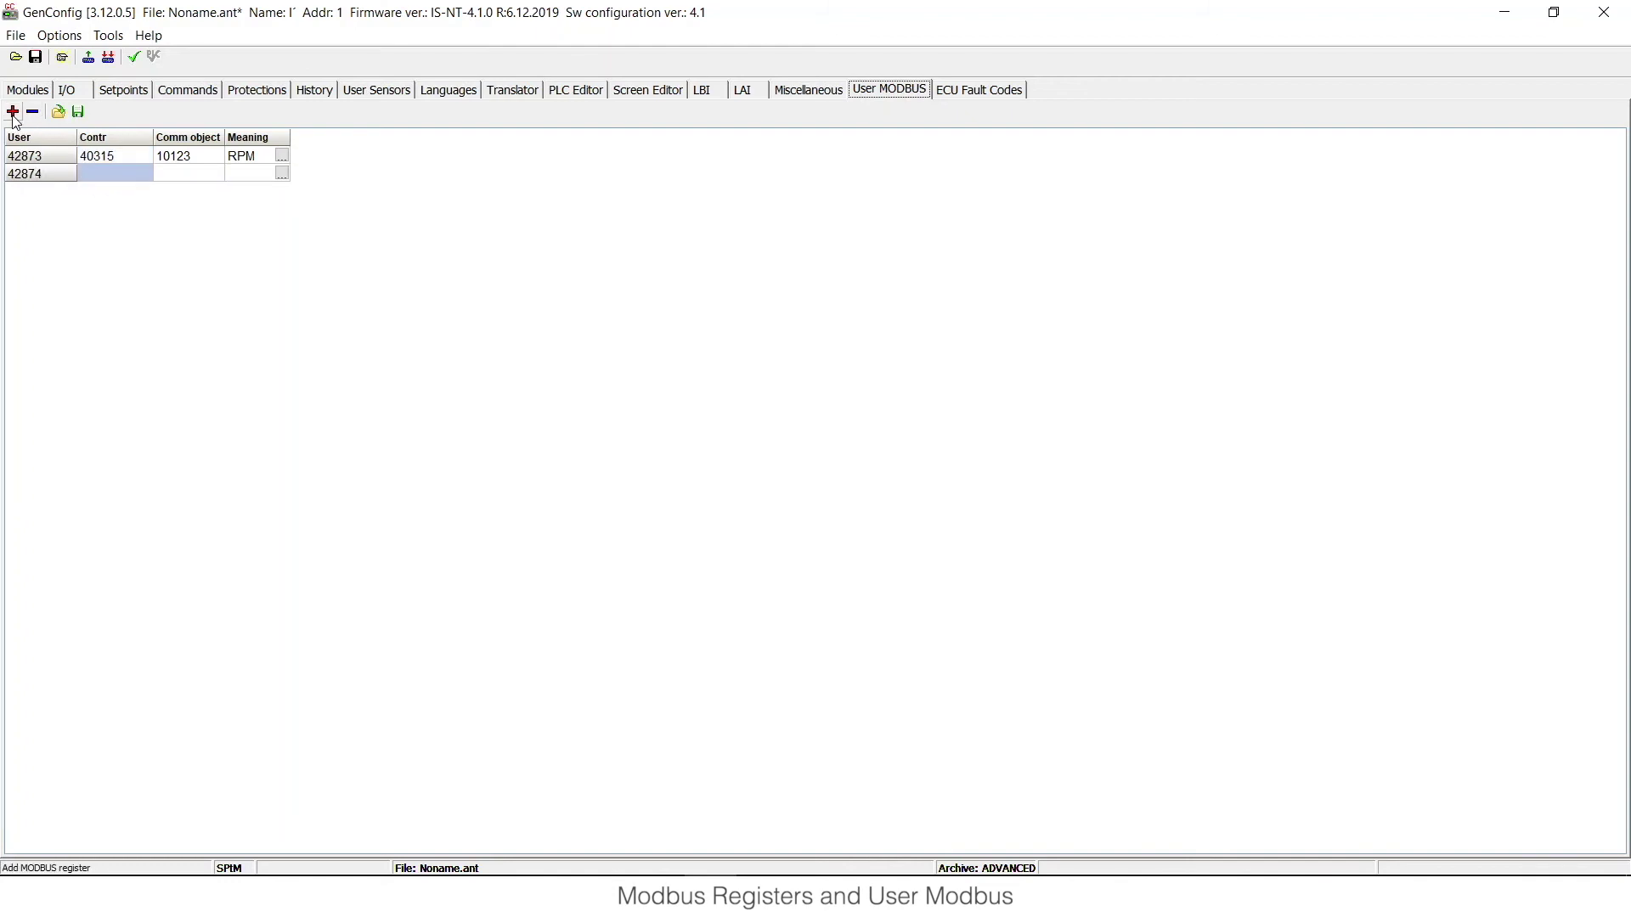
pyautogui.click(282, 173)
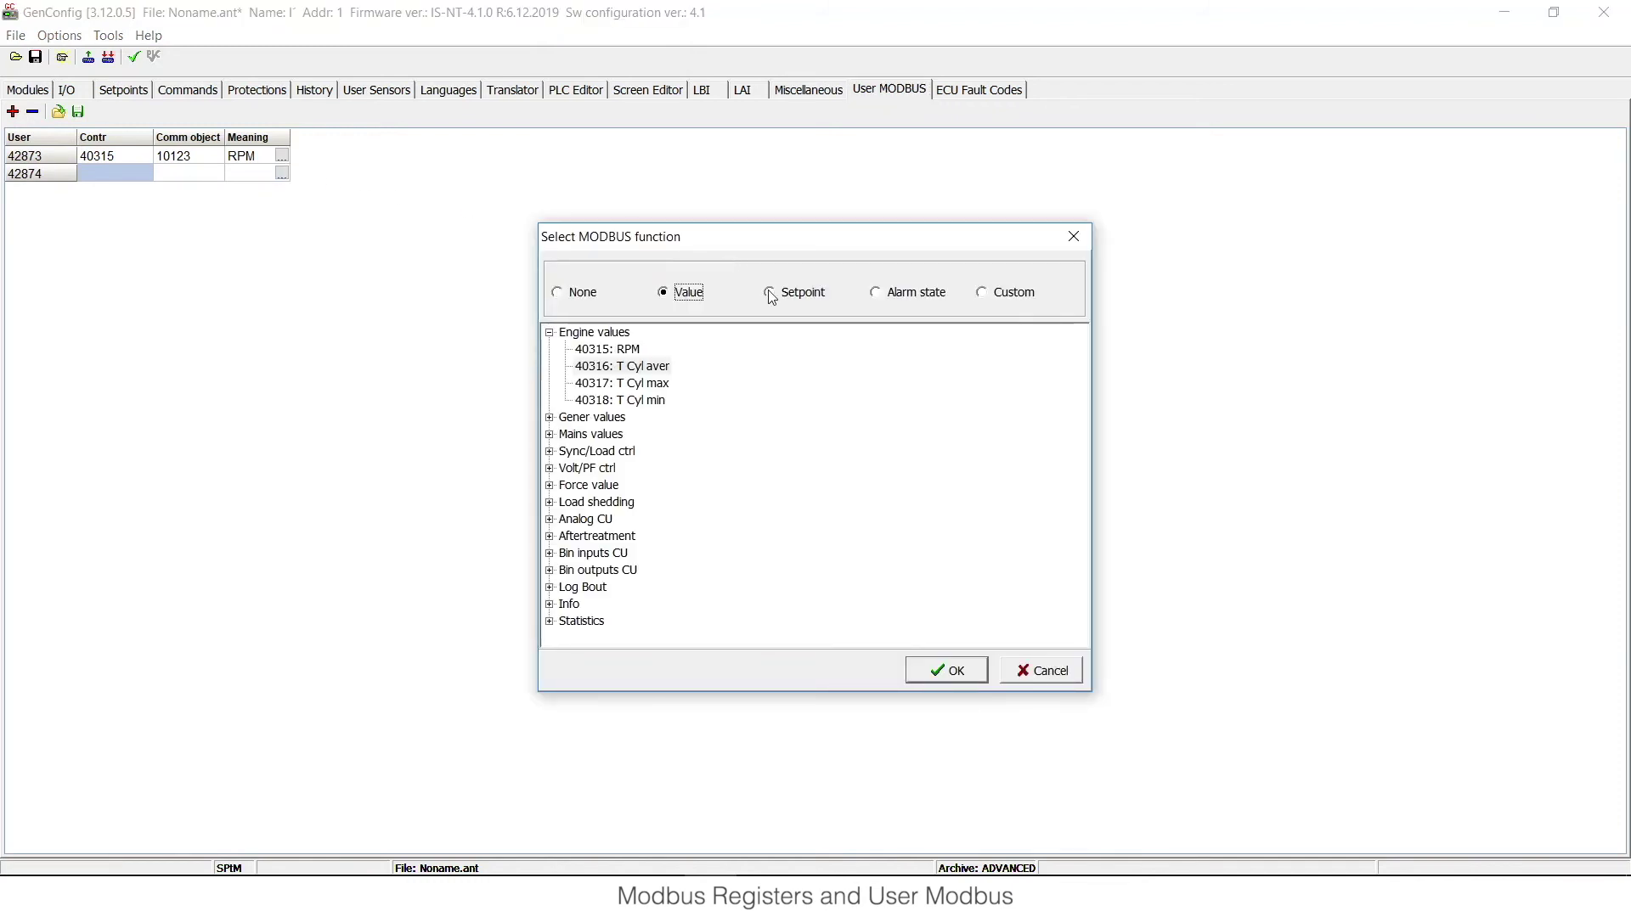
pyautogui.click(549, 417)
pyautogui.scroll(-3, 605, 478)
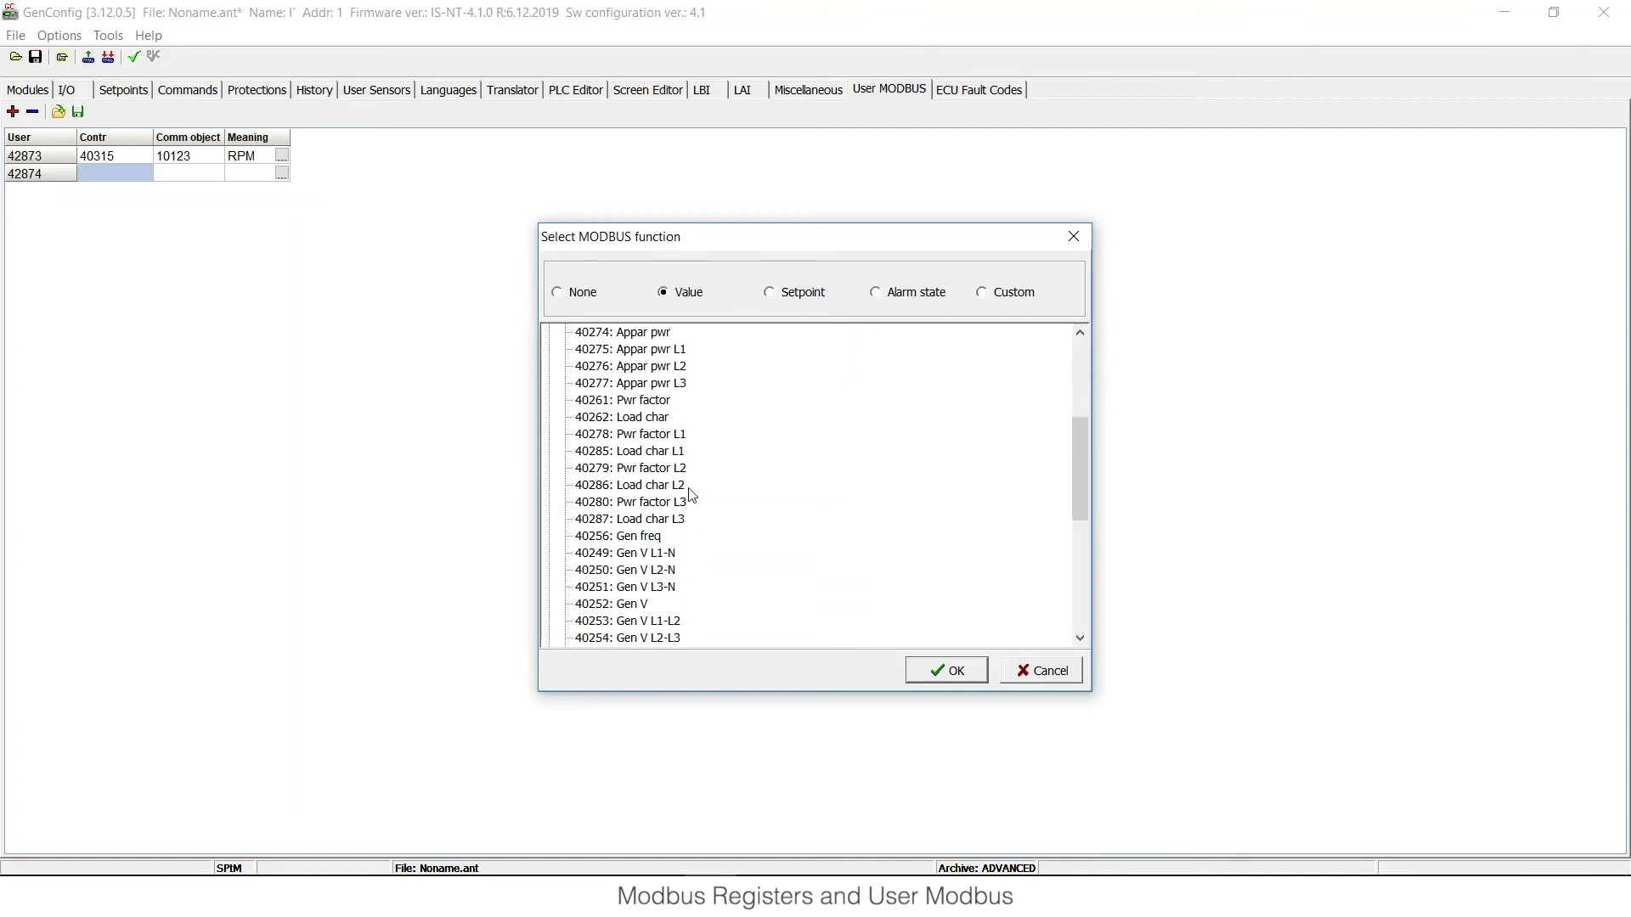
pyautogui.scroll(-1, 672, 516)
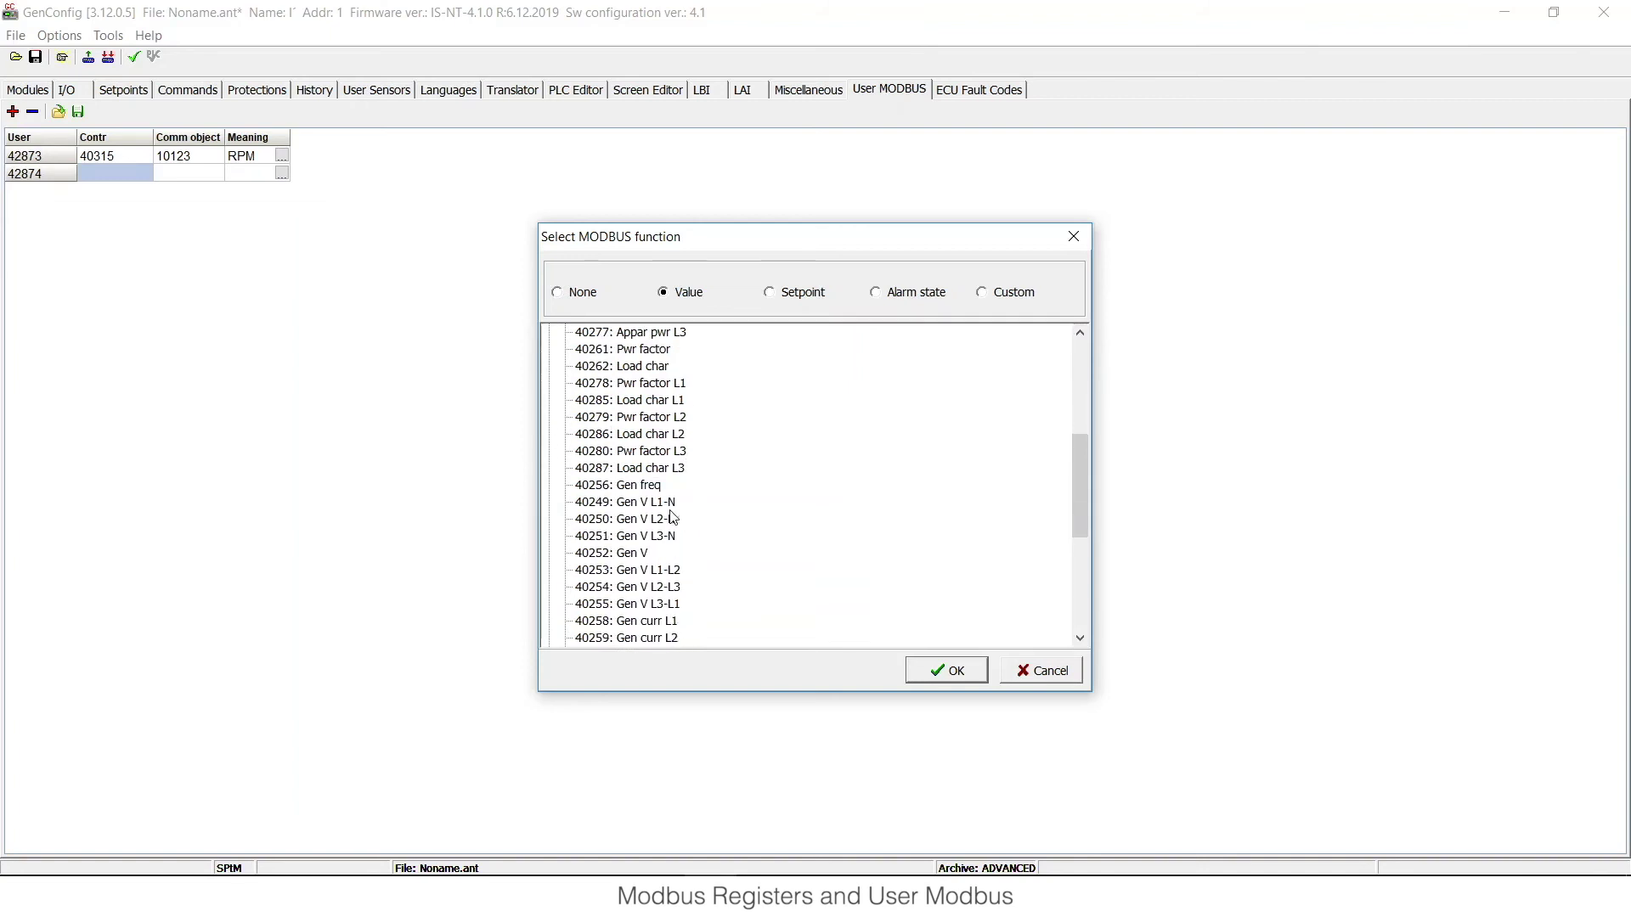
pyautogui.click(629, 556)
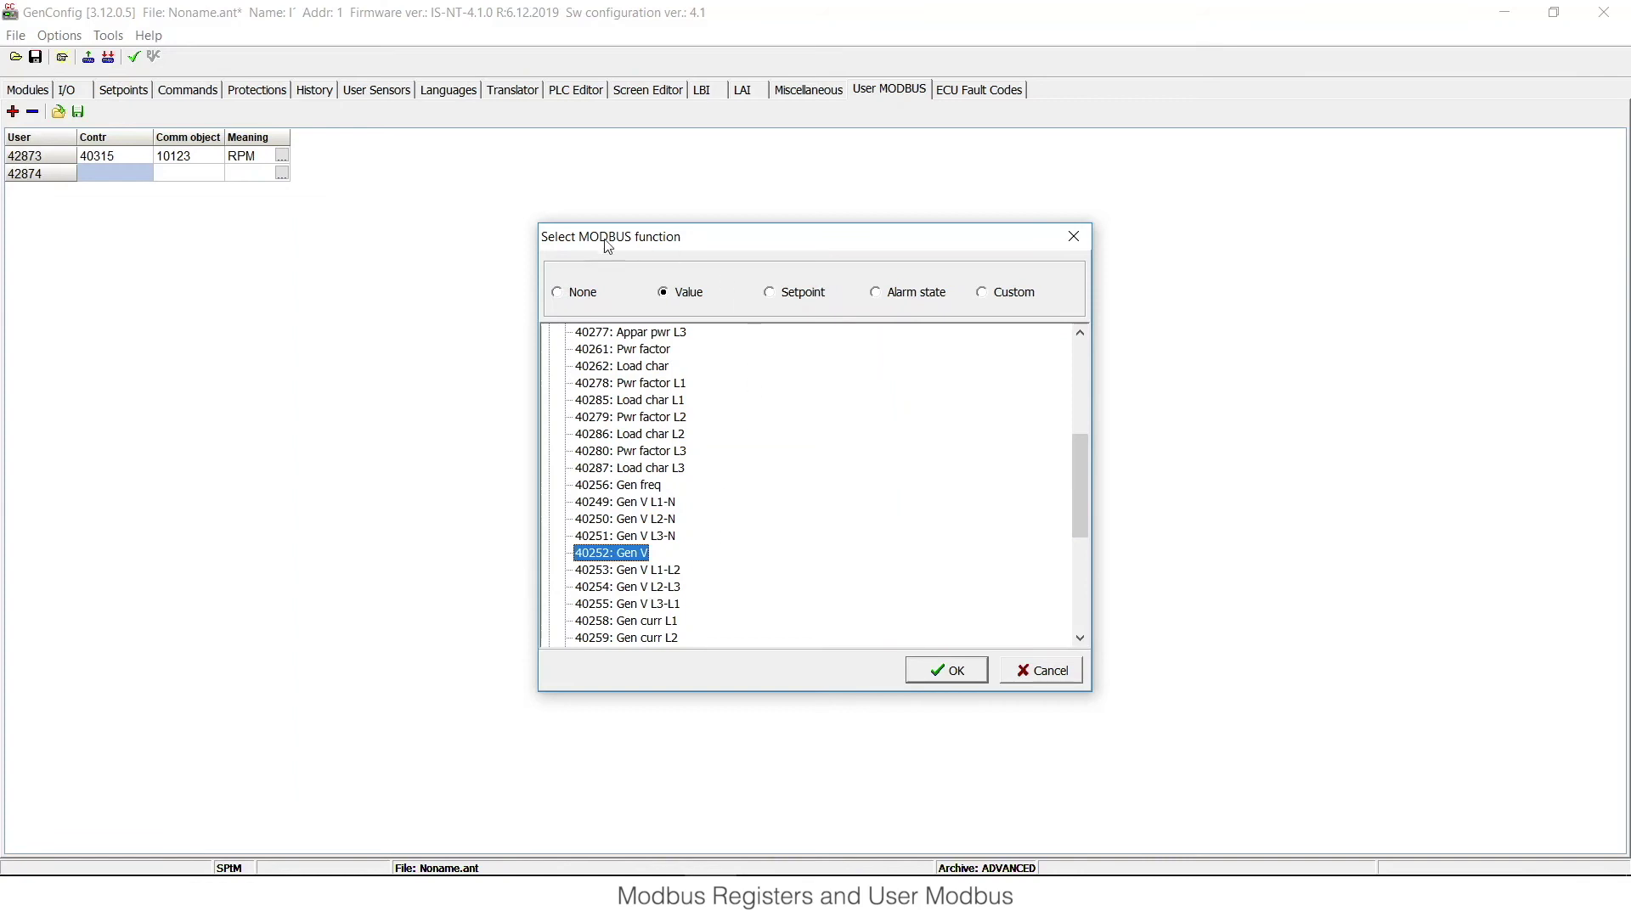
pyautogui.click(965, 672)
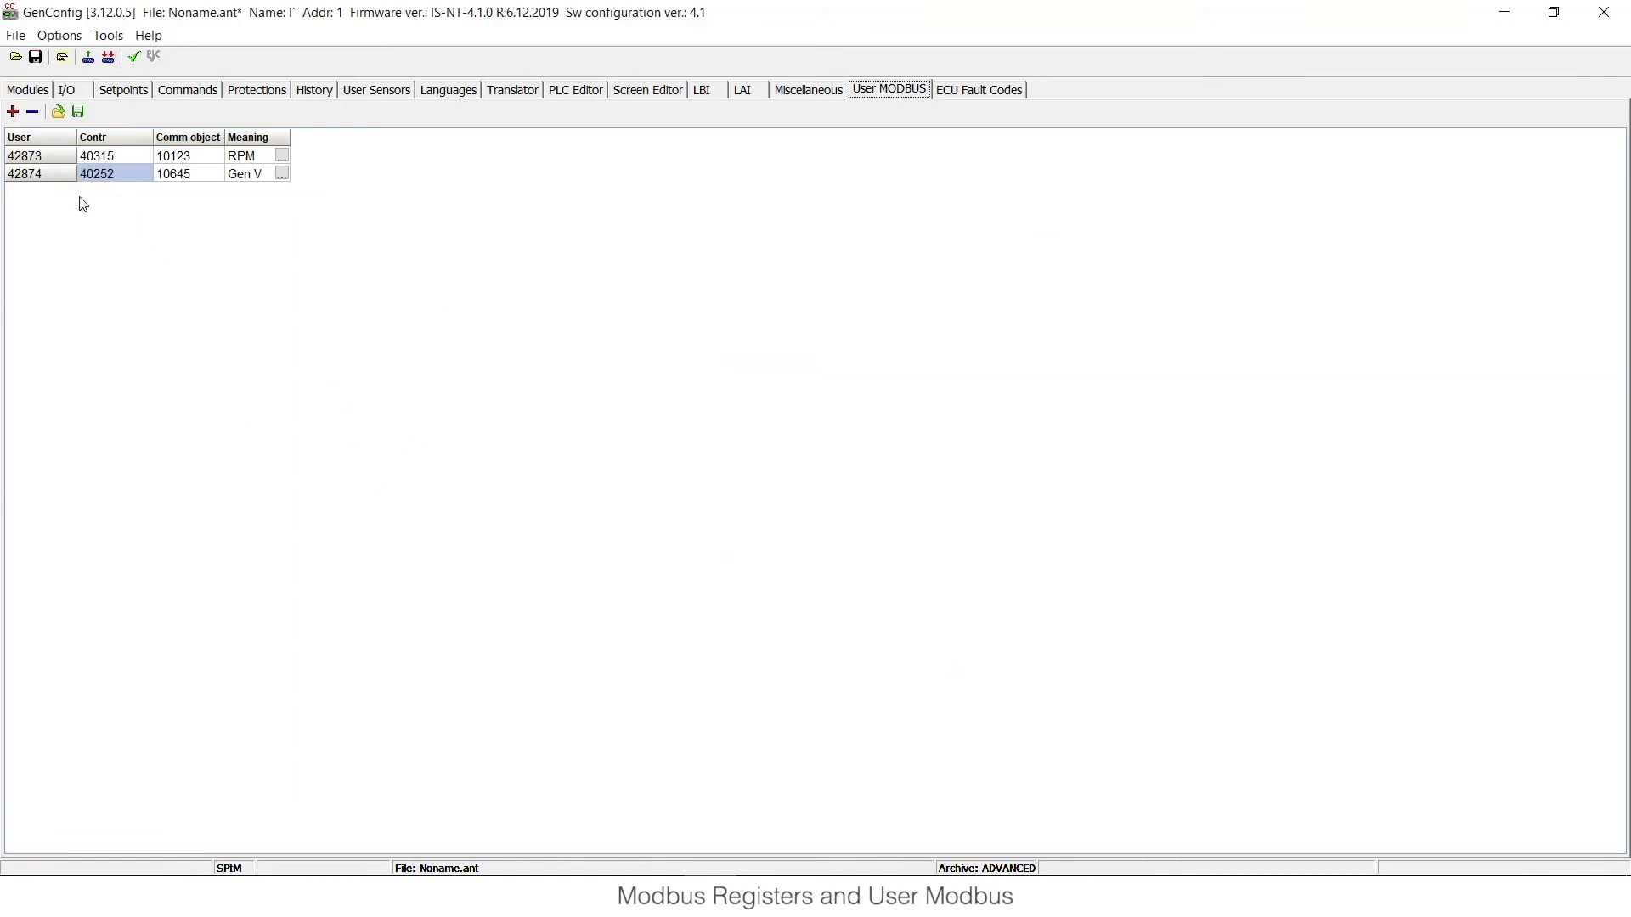
# Add register 42875 mapped to the Basic settings setpoint 43019: GenNomV.
pyautogui.click(13, 111)
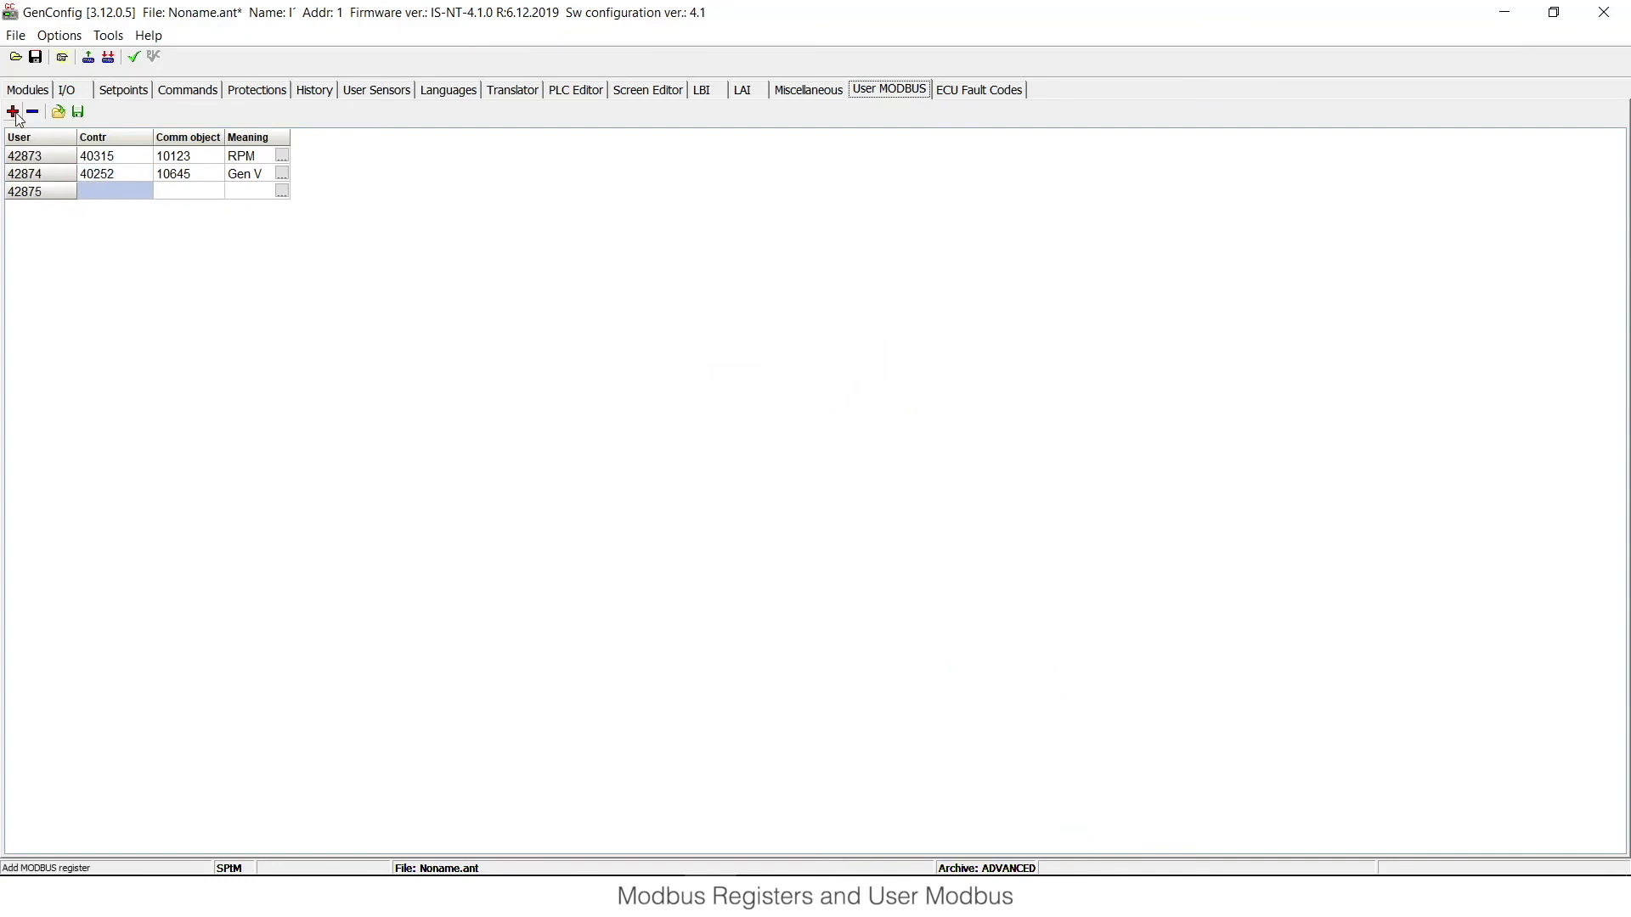
pyautogui.click(282, 192)
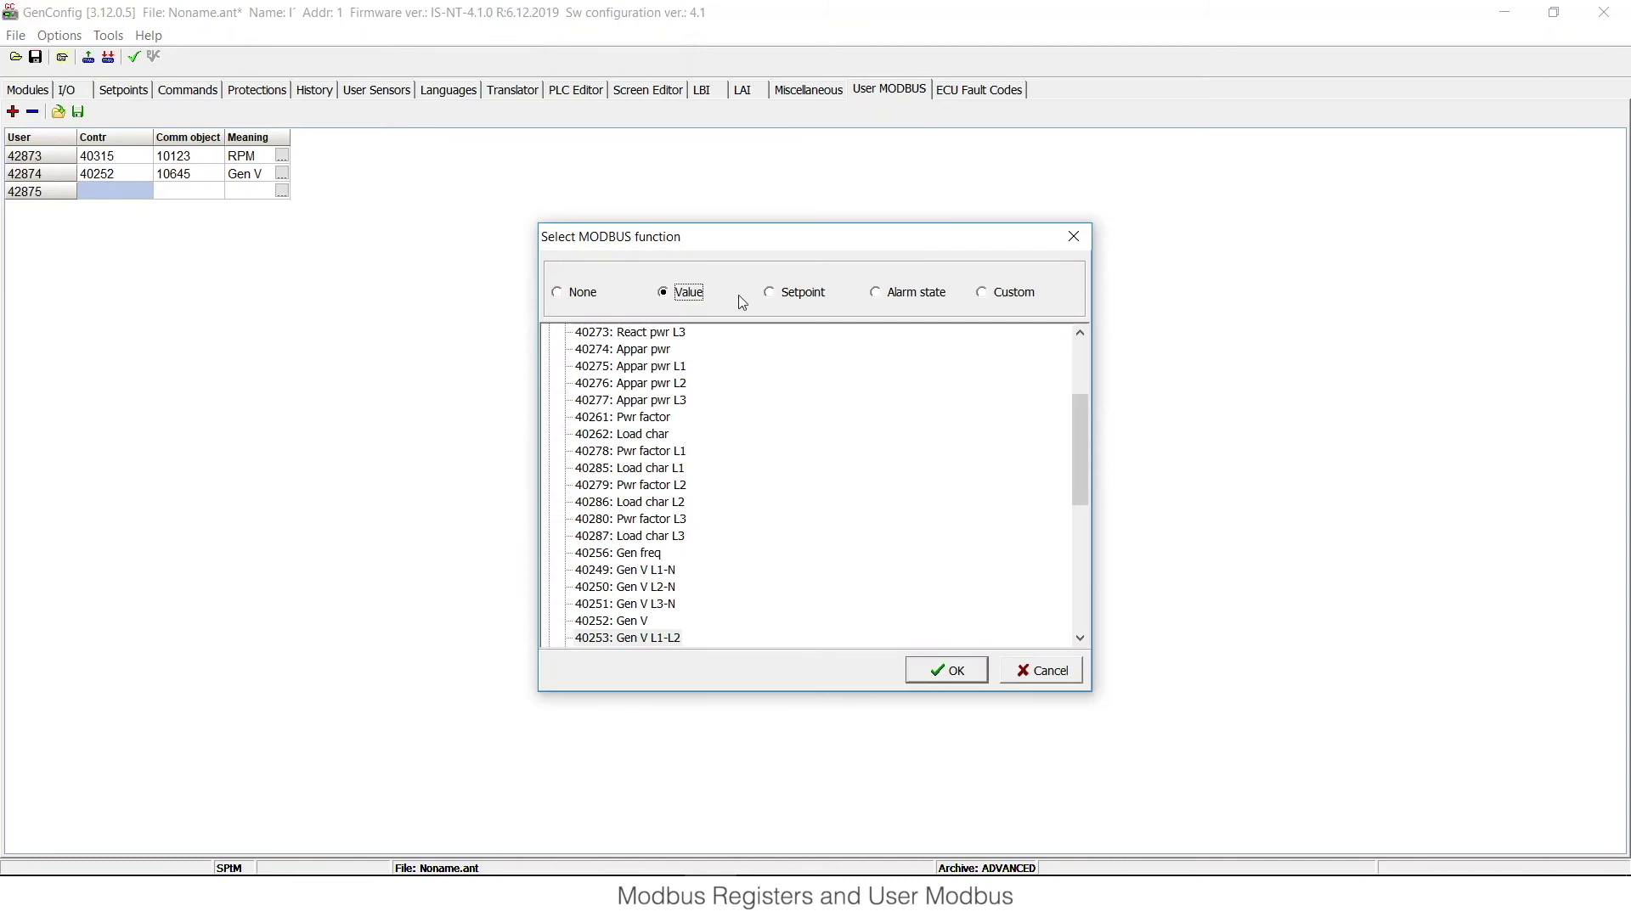
pyautogui.click(773, 292)
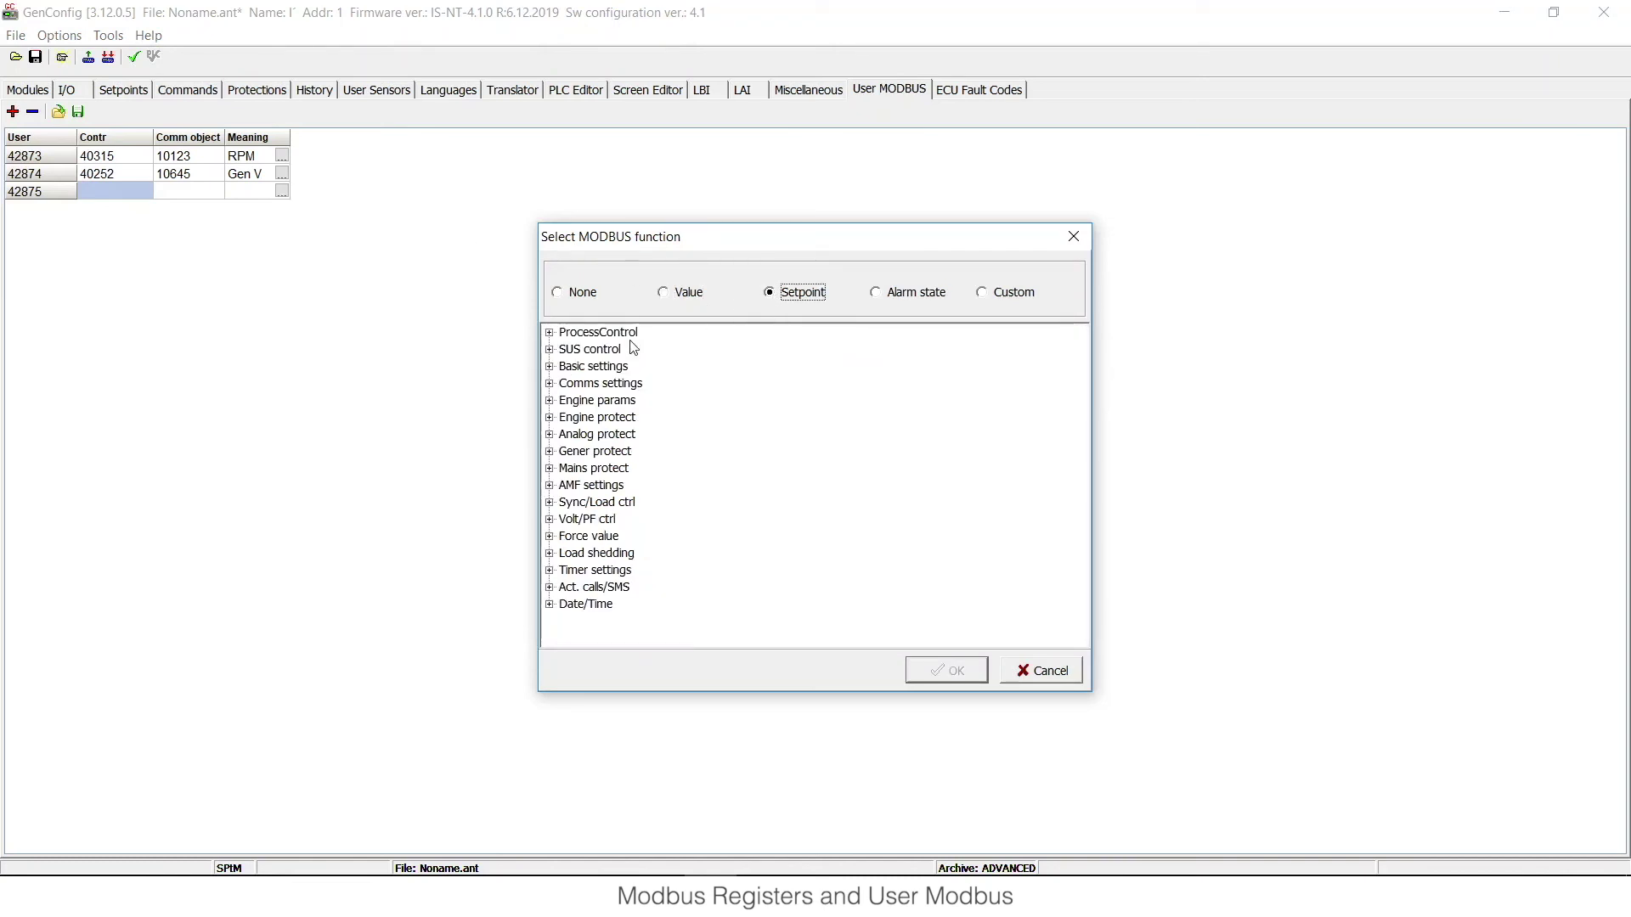
pyautogui.click(550, 367)
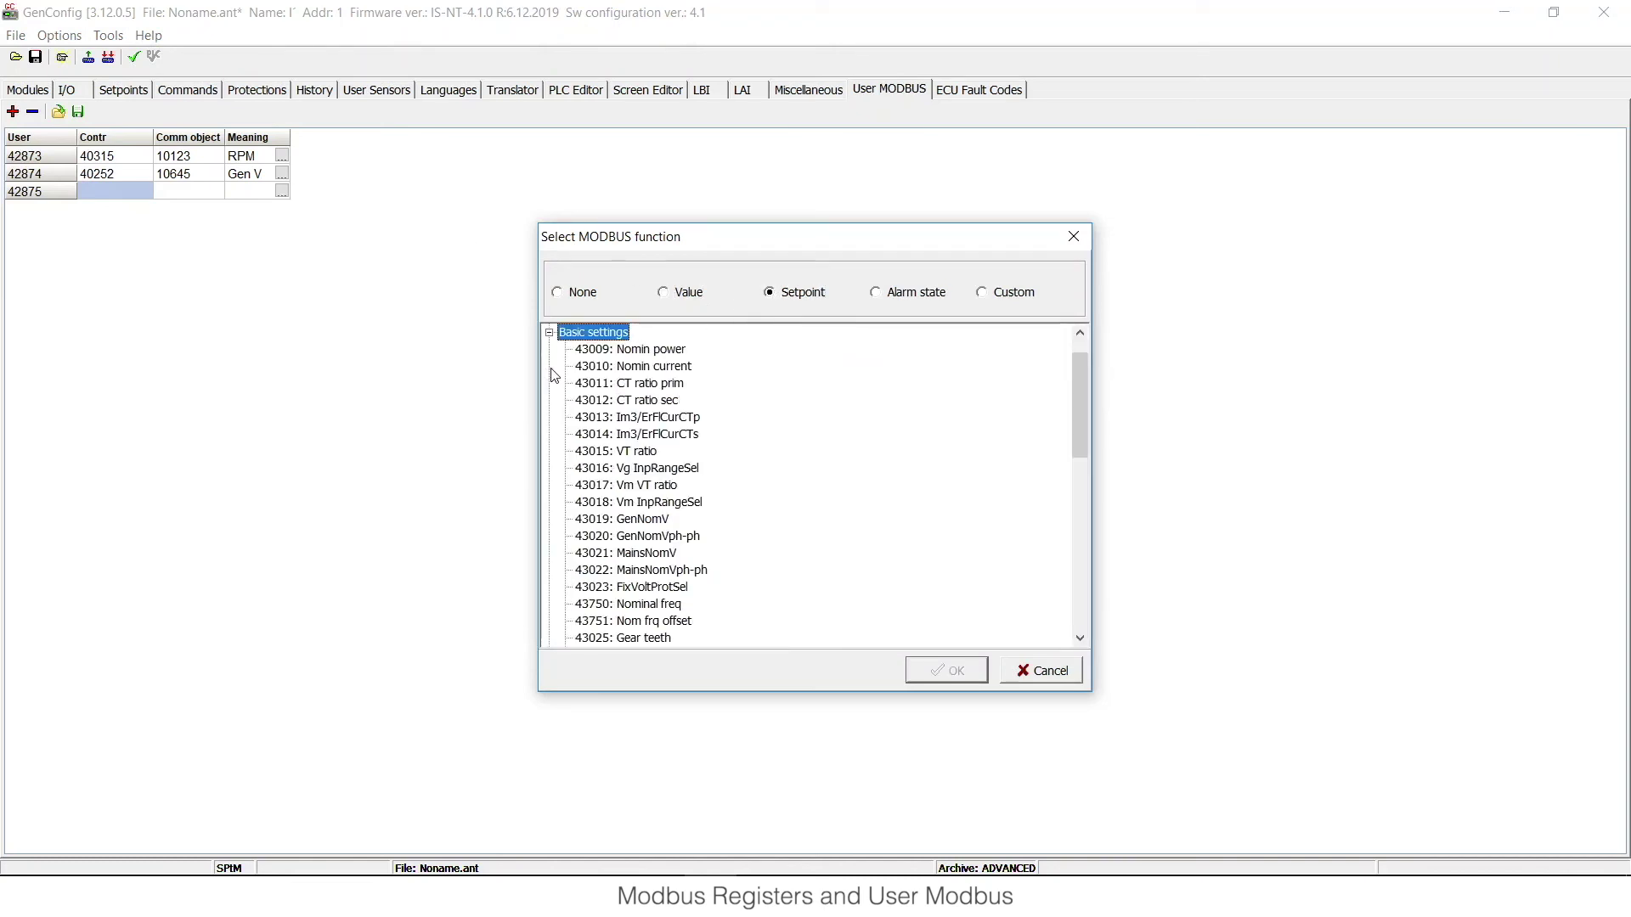
pyautogui.click(631, 521)
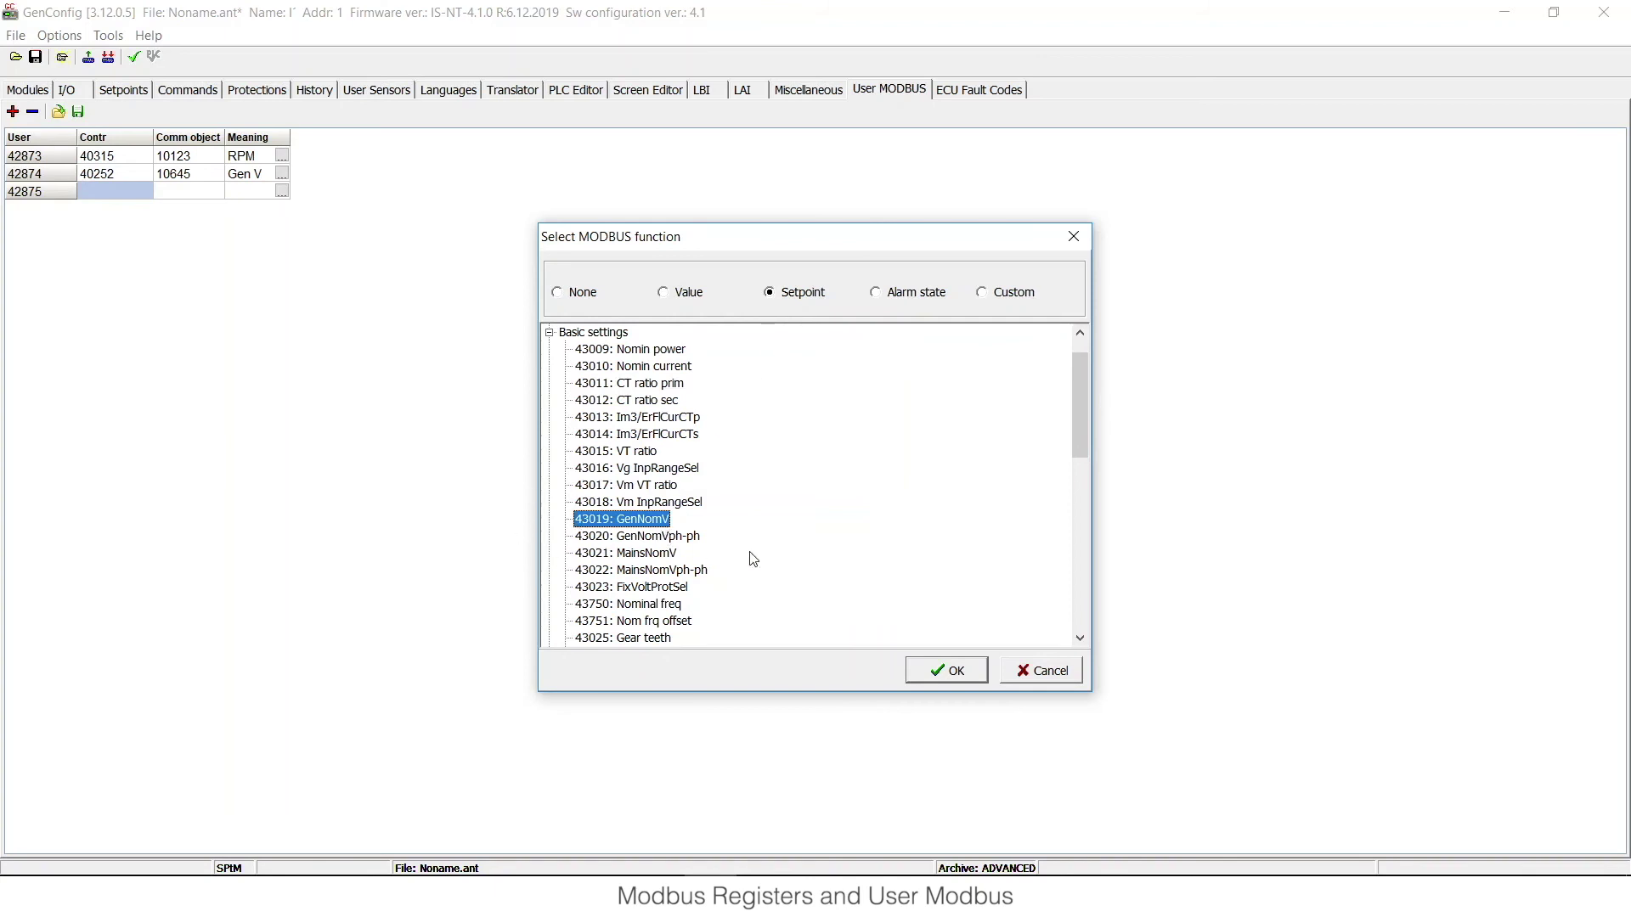
pyautogui.click(963, 671)
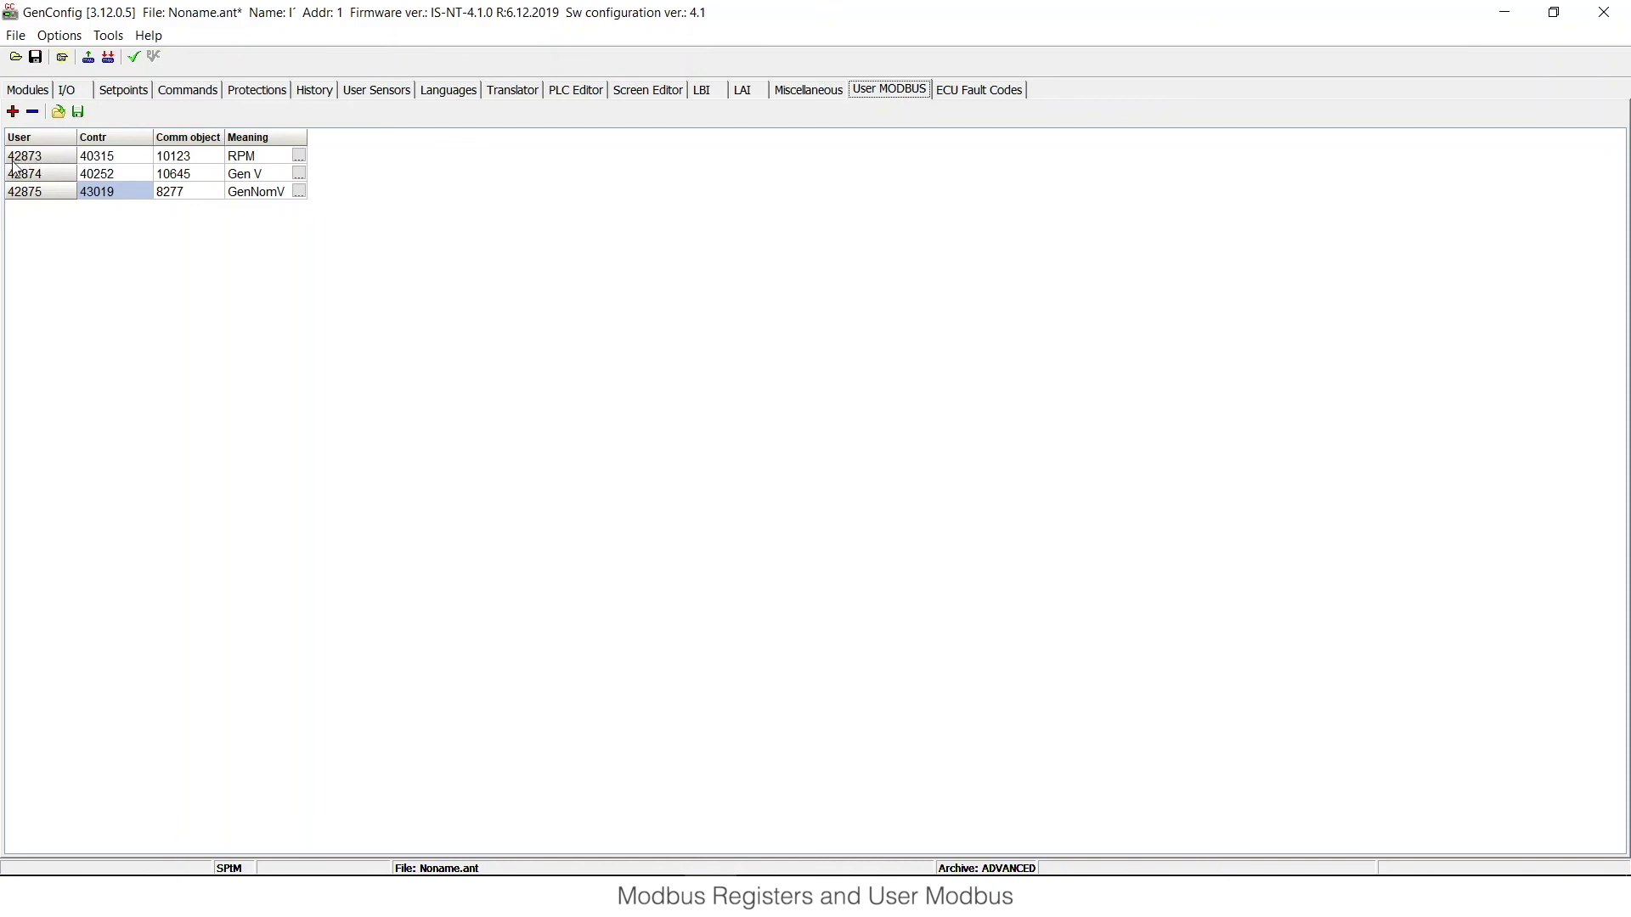
pyautogui.click(44, 157)
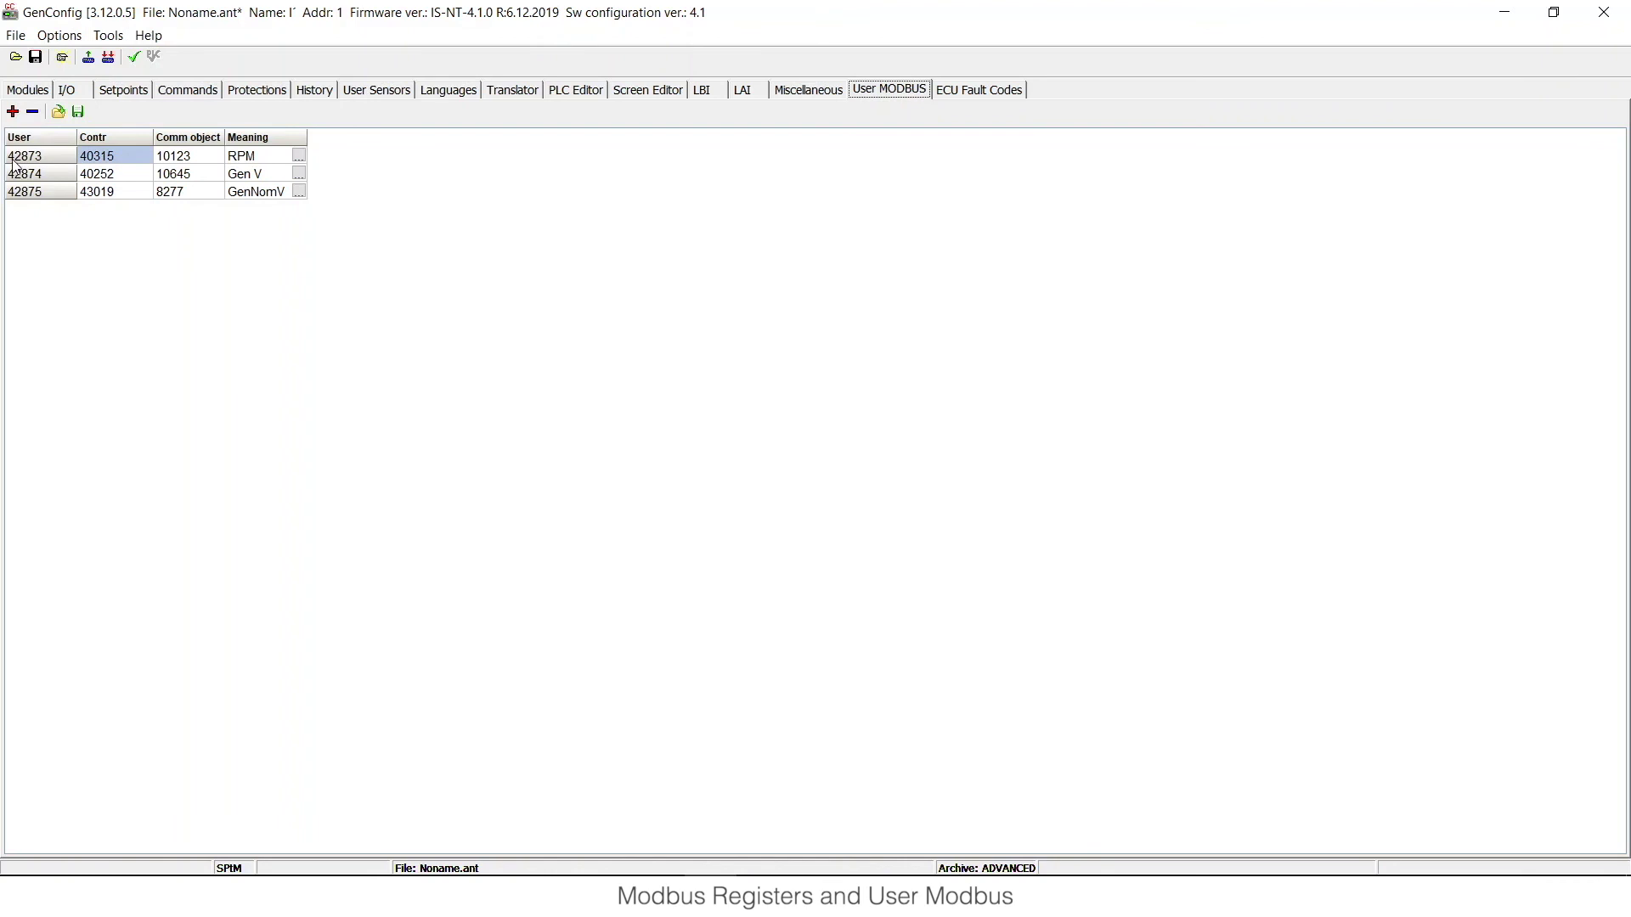